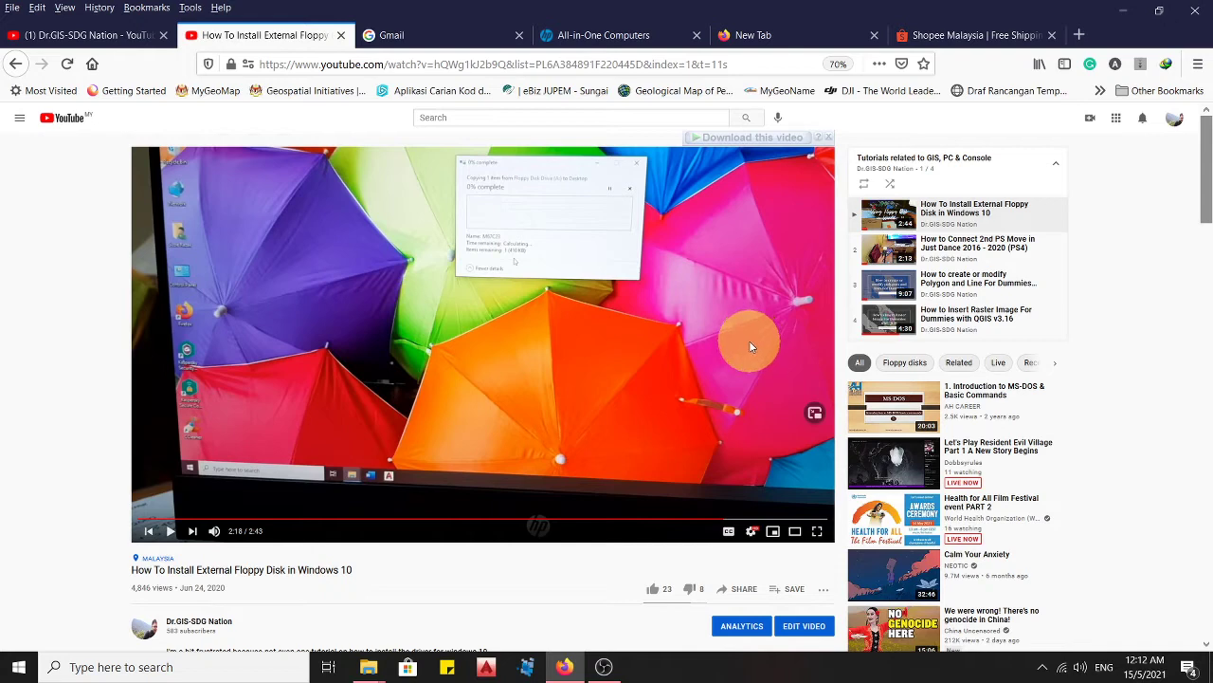
# - Review the floppy disk installation video page and HP's All-in-One Computers listing
pyautogui.scroll(-2, 384, 440)
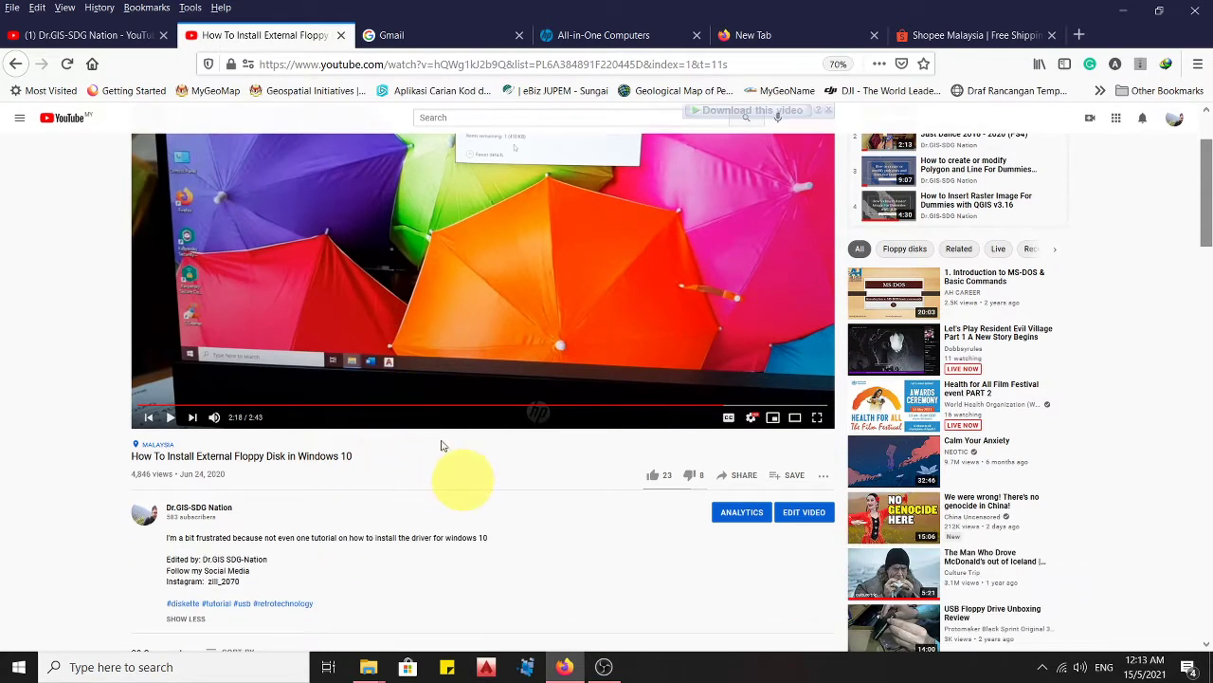
pyautogui.scroll(2, 300, 298)
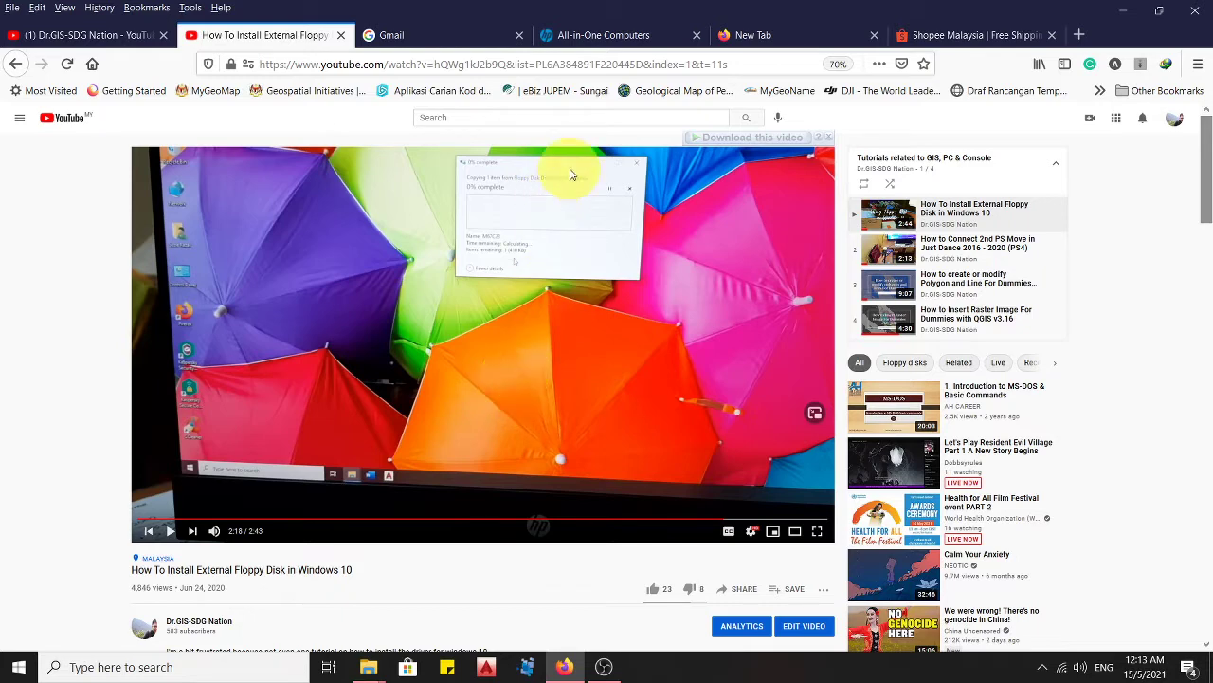
pyautogui.click(603, 38)
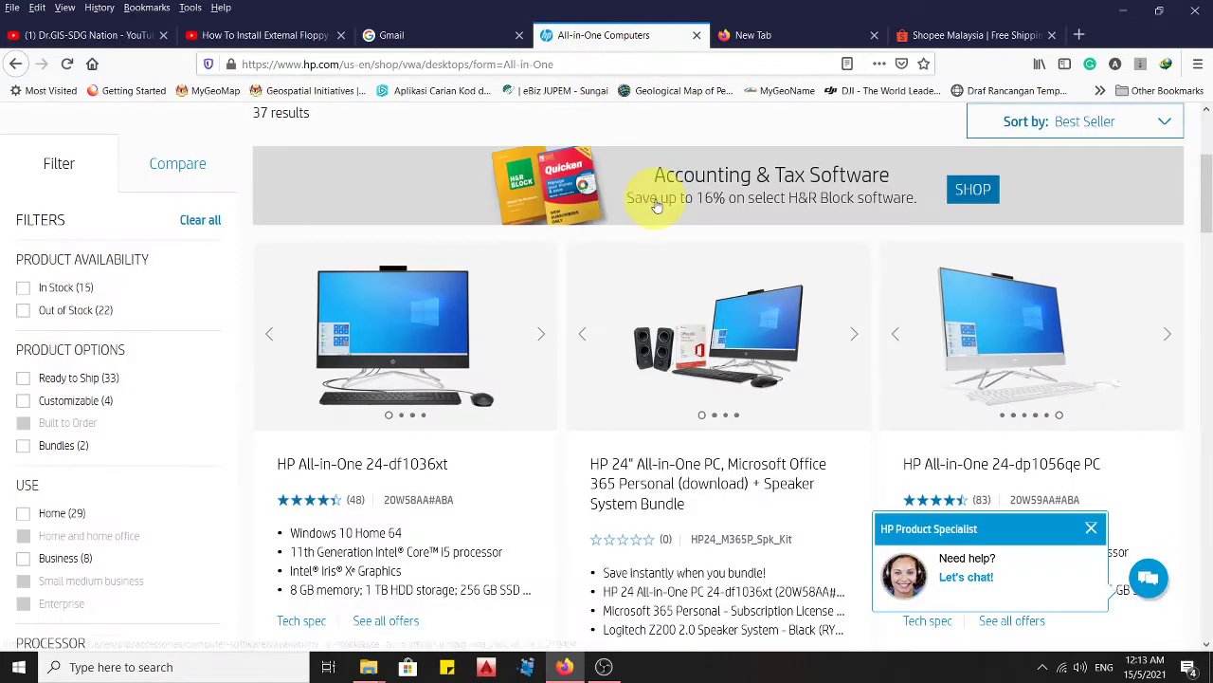
pyautogui.scroll(-4, 625, 246)
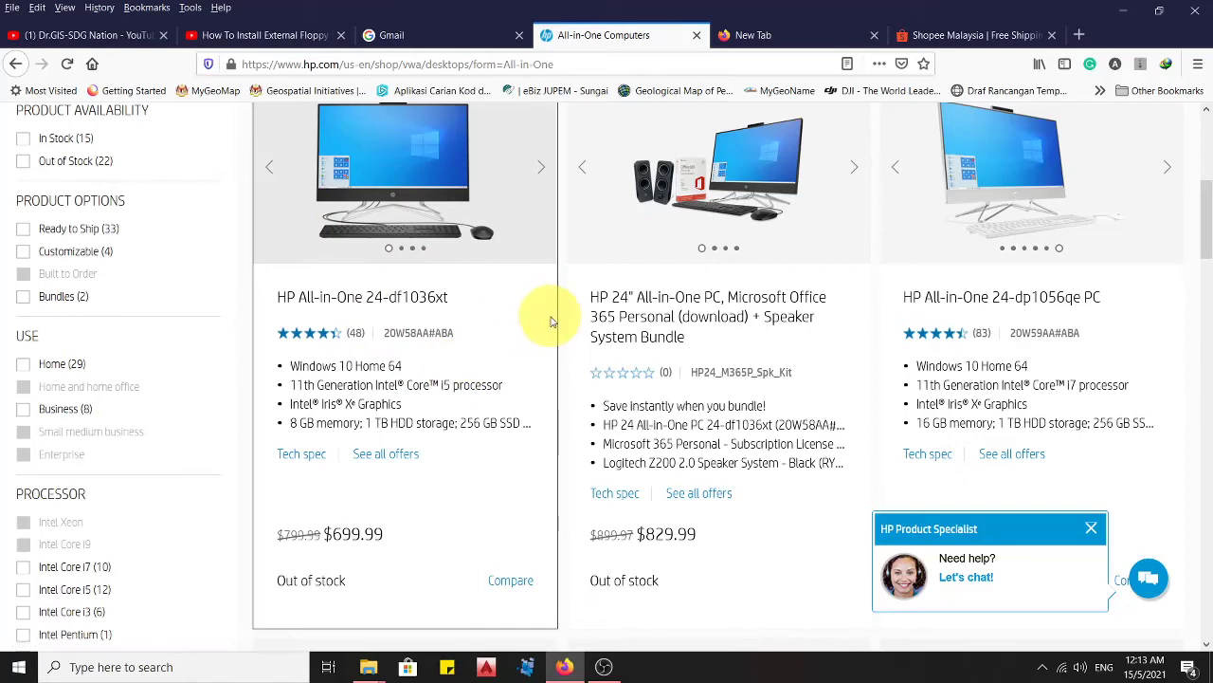
pyautogui.scroll(2, 555, 315)
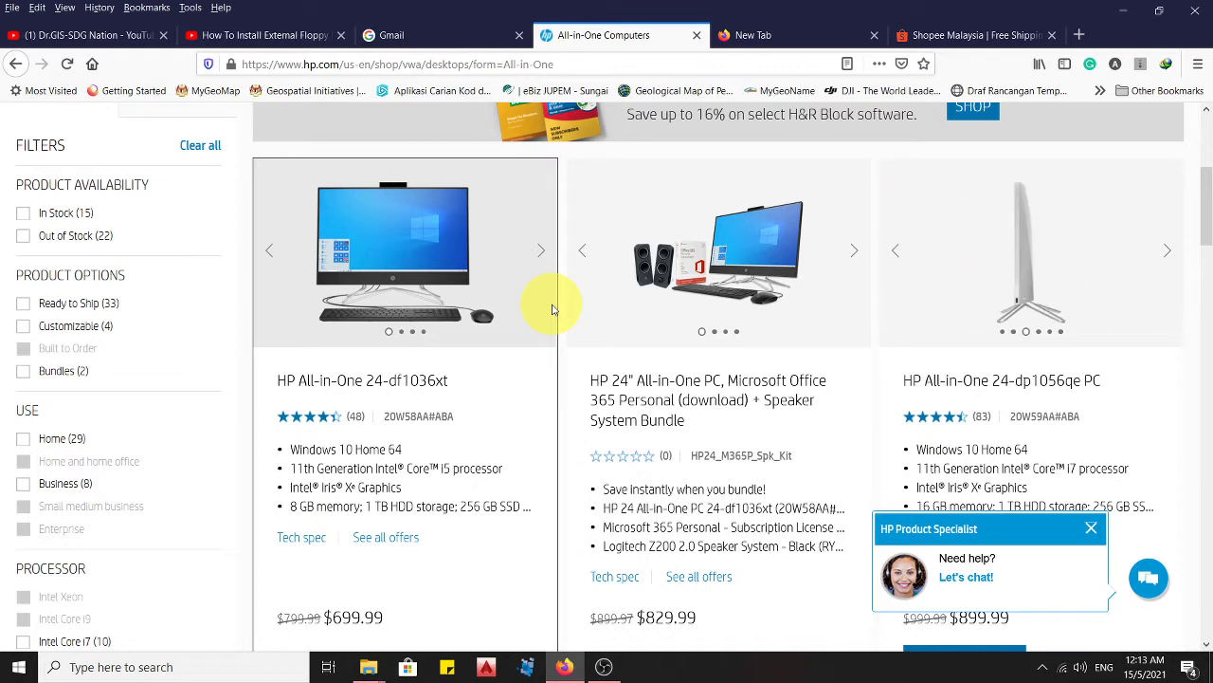
# - Close the HP All-in-One Computers page, then clear the desktop of the browser window and the floppy eject warning
pyautogui.click(698, 38)
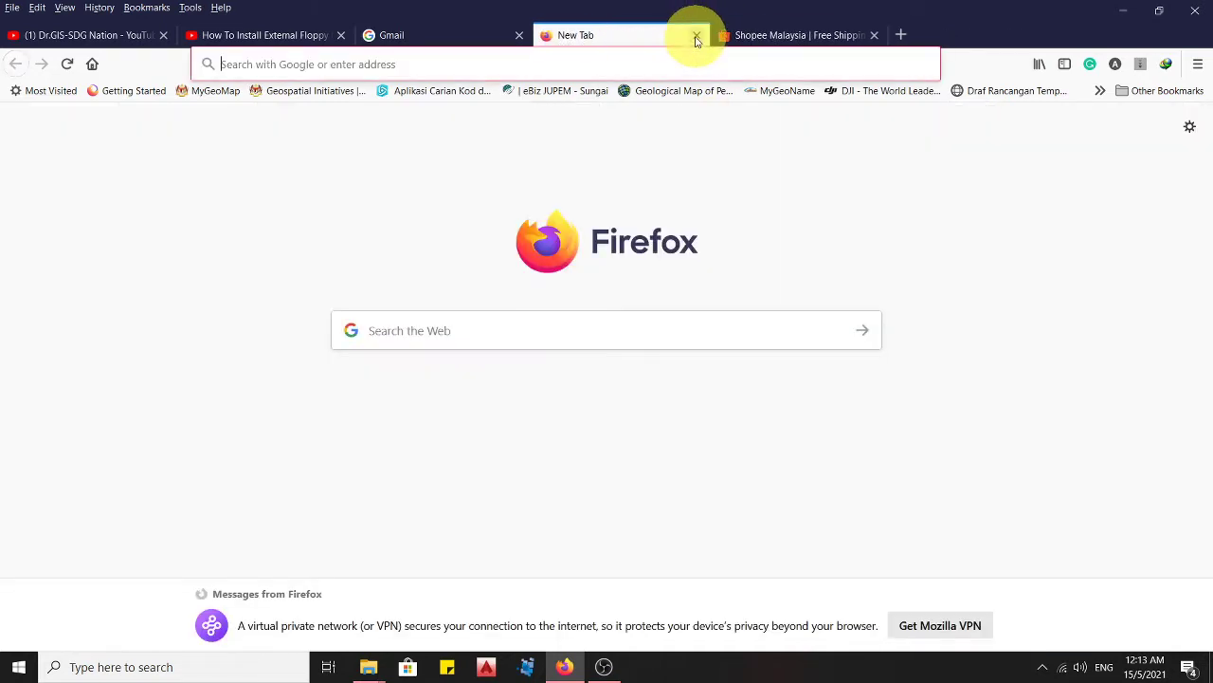
pyautogui.click(481, 38)
pyautogui.click(312, 38)
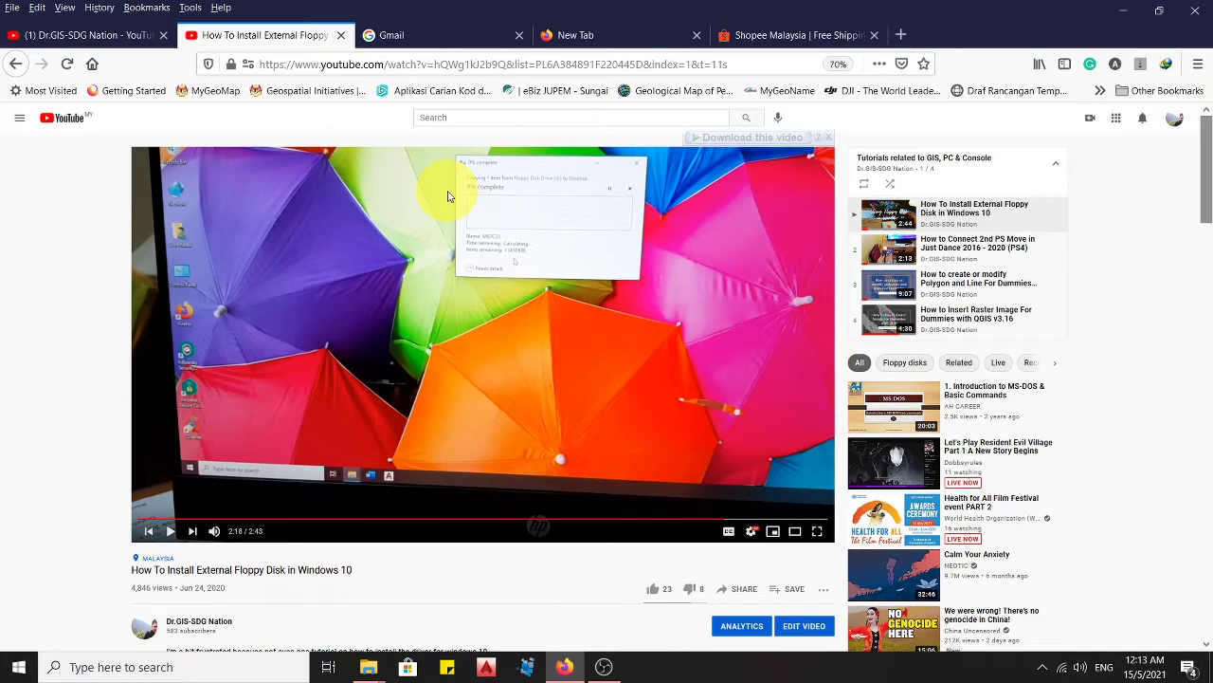
pyautogui.click(1137, 11)
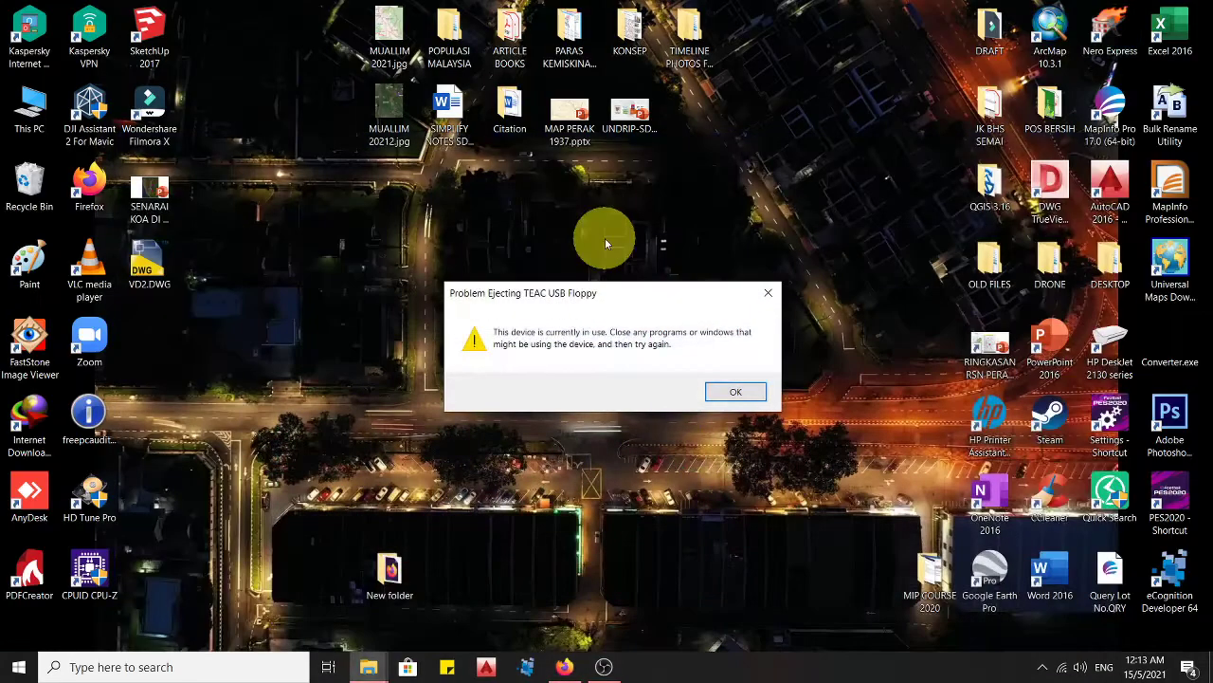
pyautogui.click(765, 295)
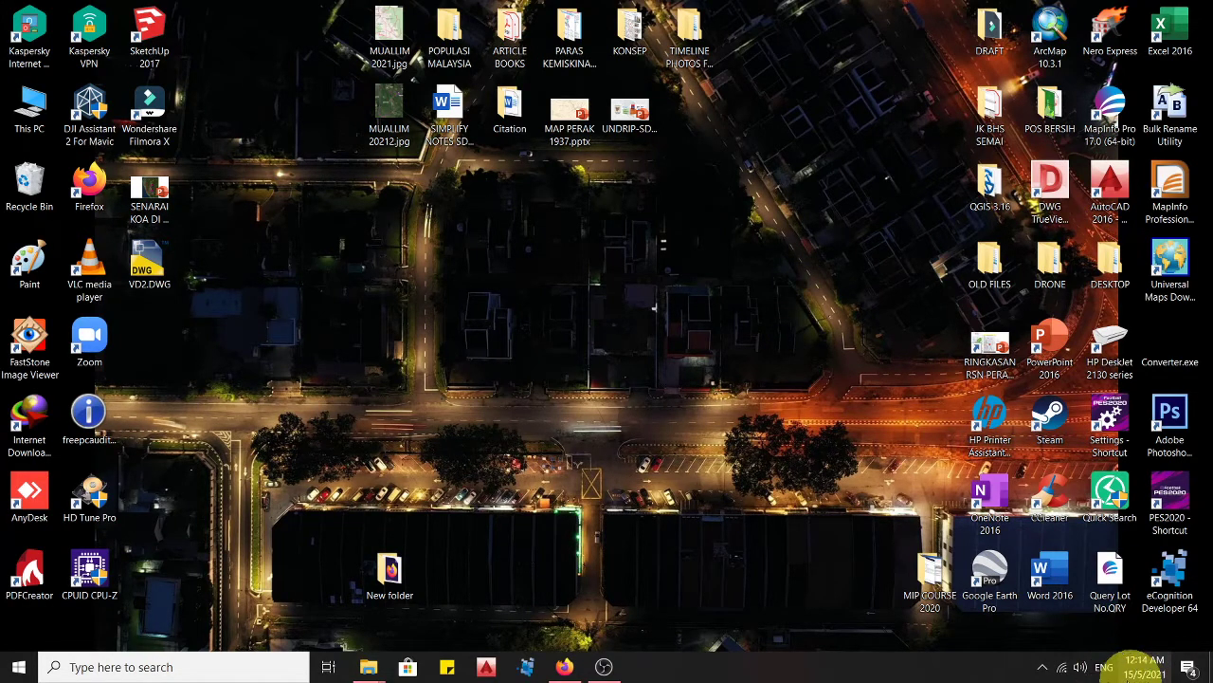
# - Open Devices and Printers from the USB device icon and view the hardware functions of the TEACV0.0 floppy drive
pyautogui.click(1041, 667)
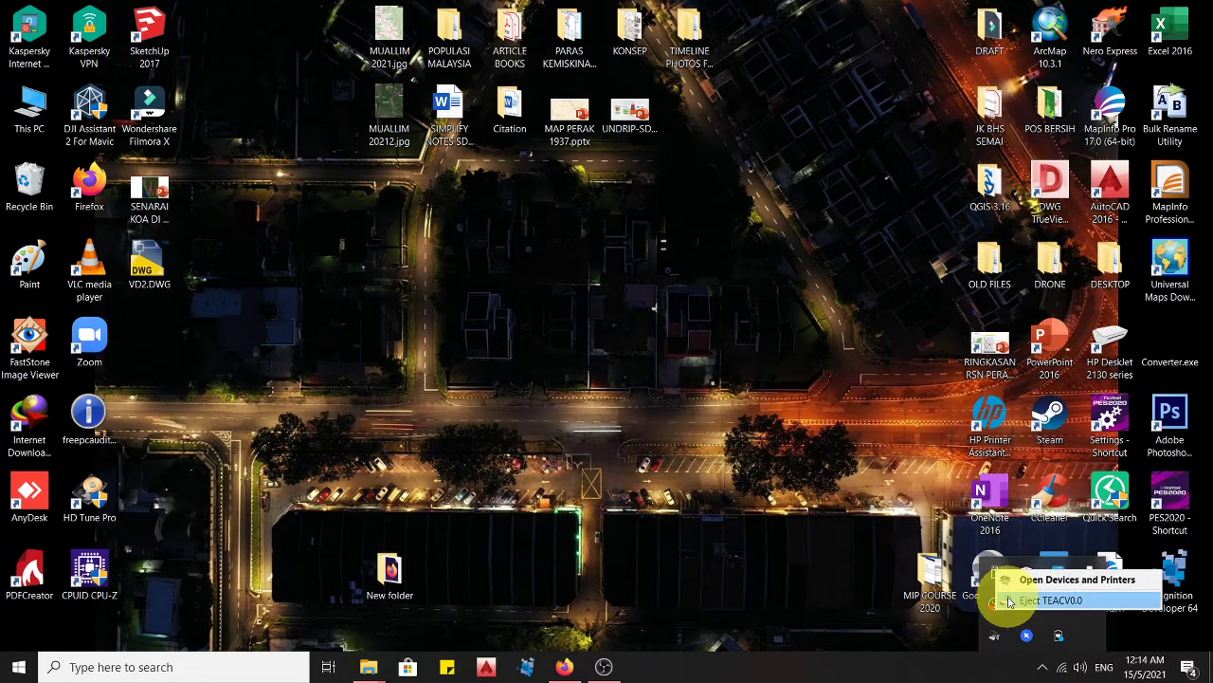
pyautogui.click(1121, 579)
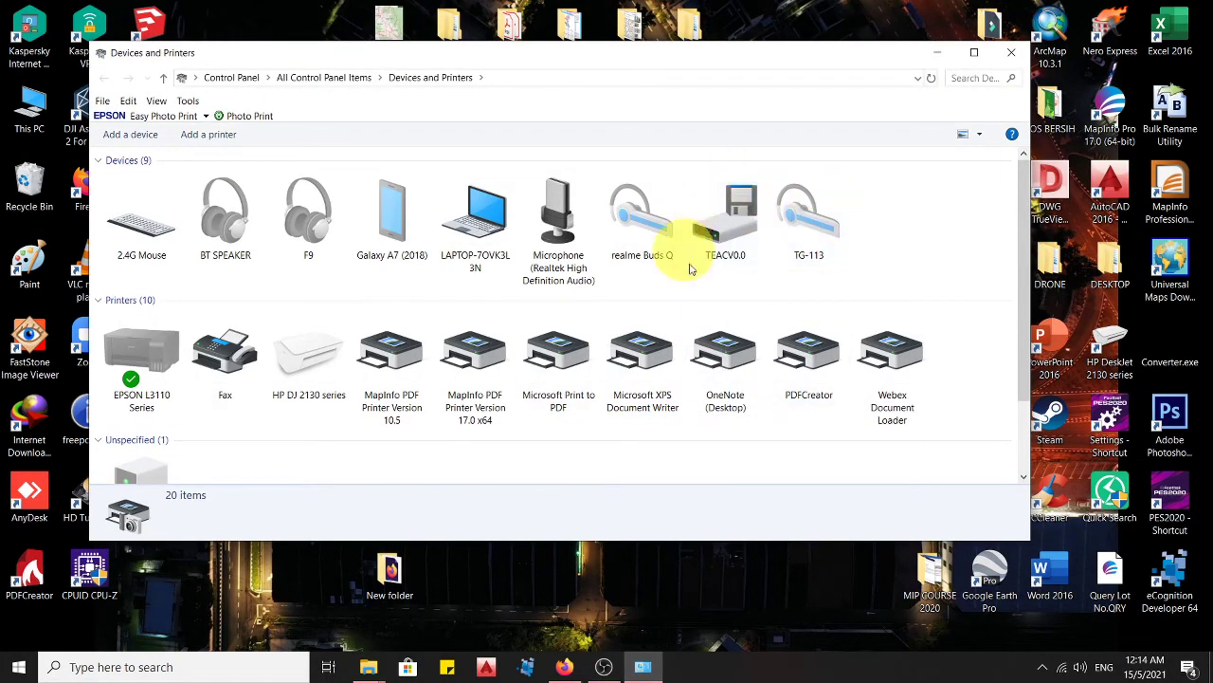
pyautogui.rightClick(751, 226)
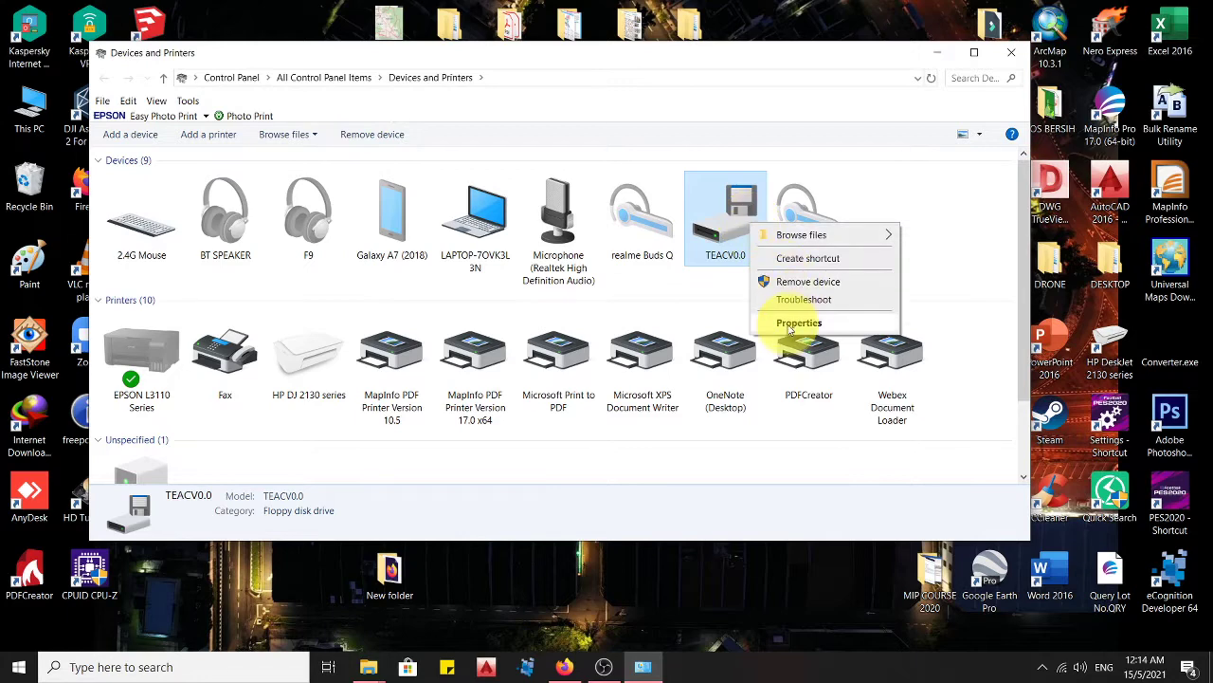
pyautogui.click(794, 324)
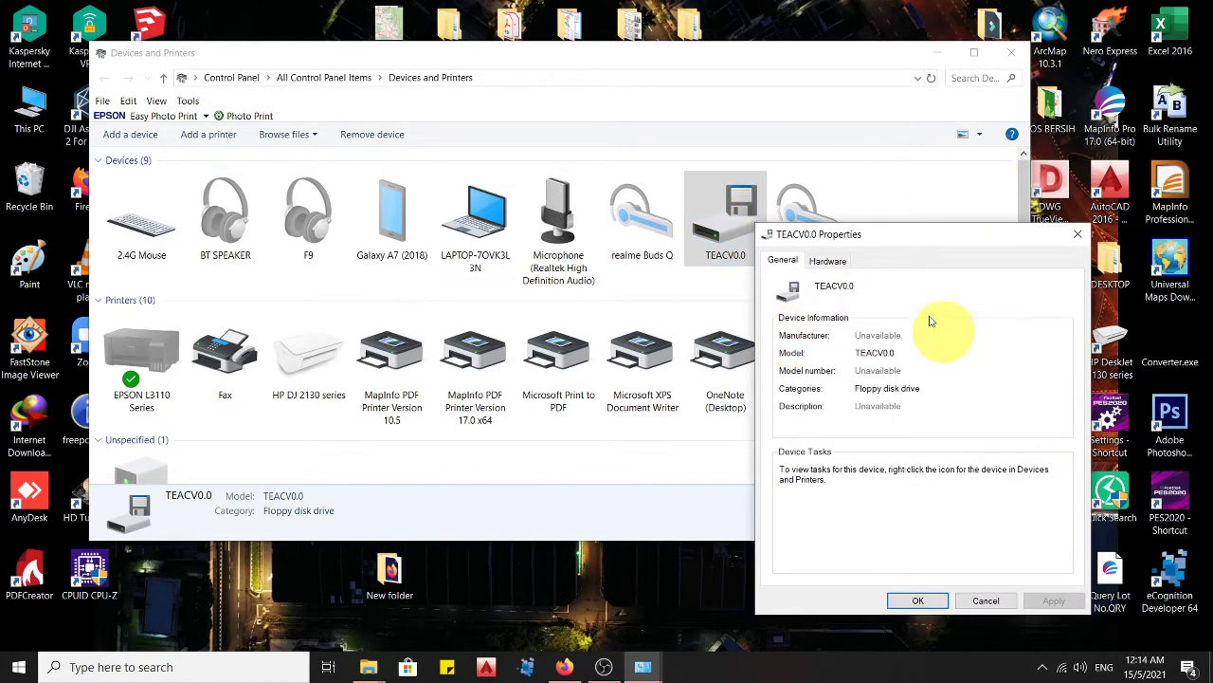
pyautogui.click(827, 259)
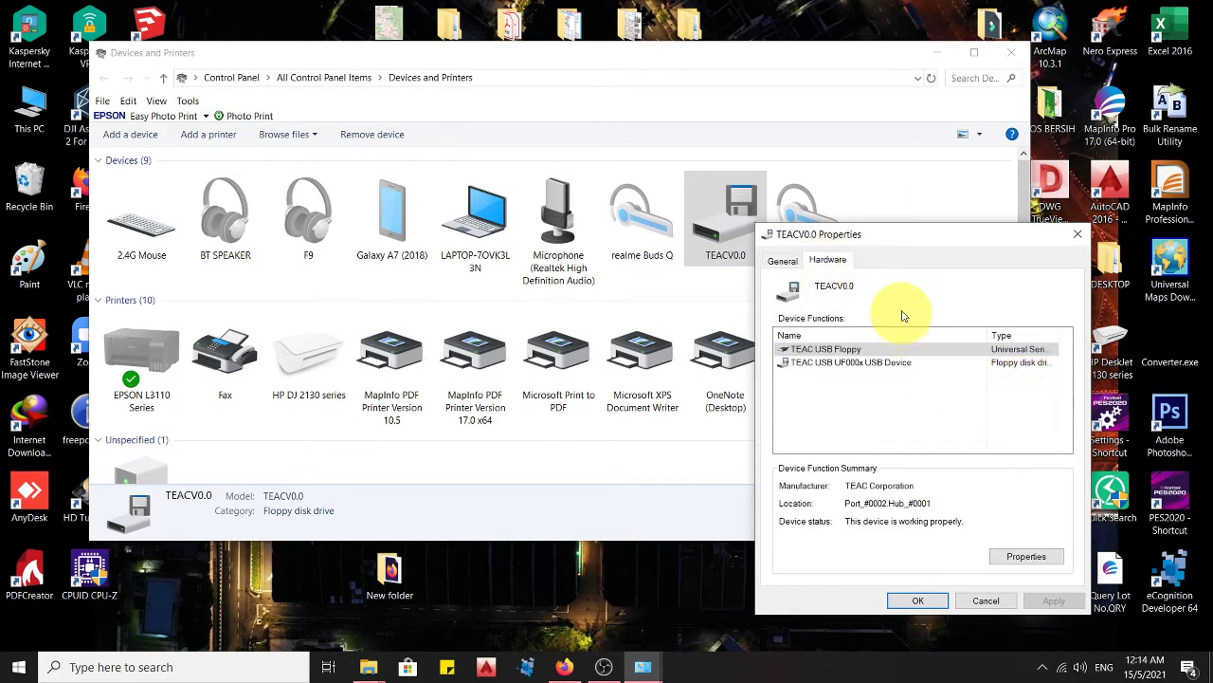
# - Inspect the driver and device details of TEAC USB Floppy, then close the property dialogs and Devices and Printers
pyautogui.moveTo(902, 235); pyautogui.dragTo(513, 186)
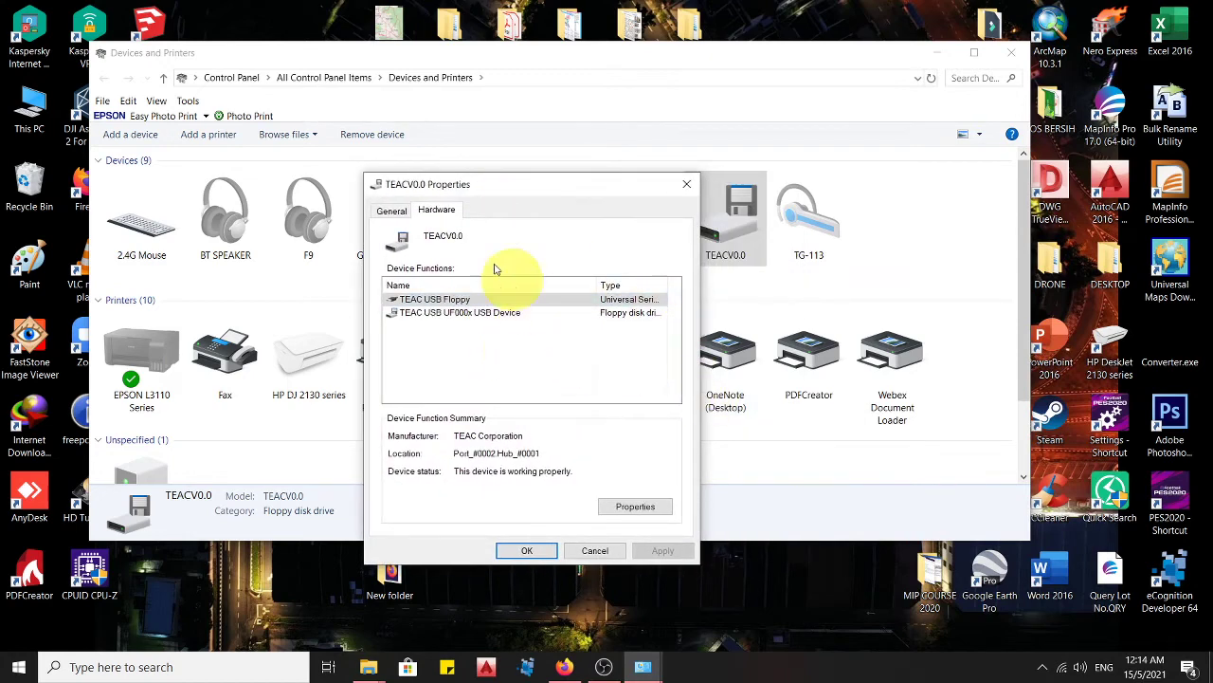
pyautogui.click(625, 507)
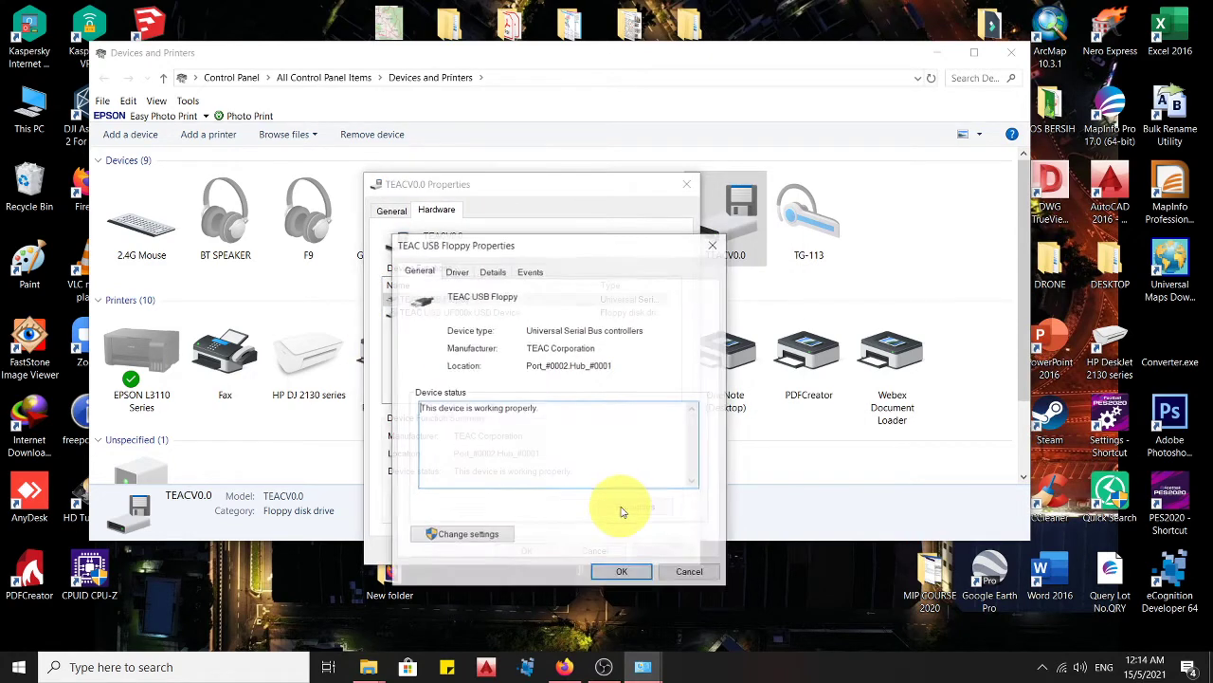
pyautogui.click(458, 271)
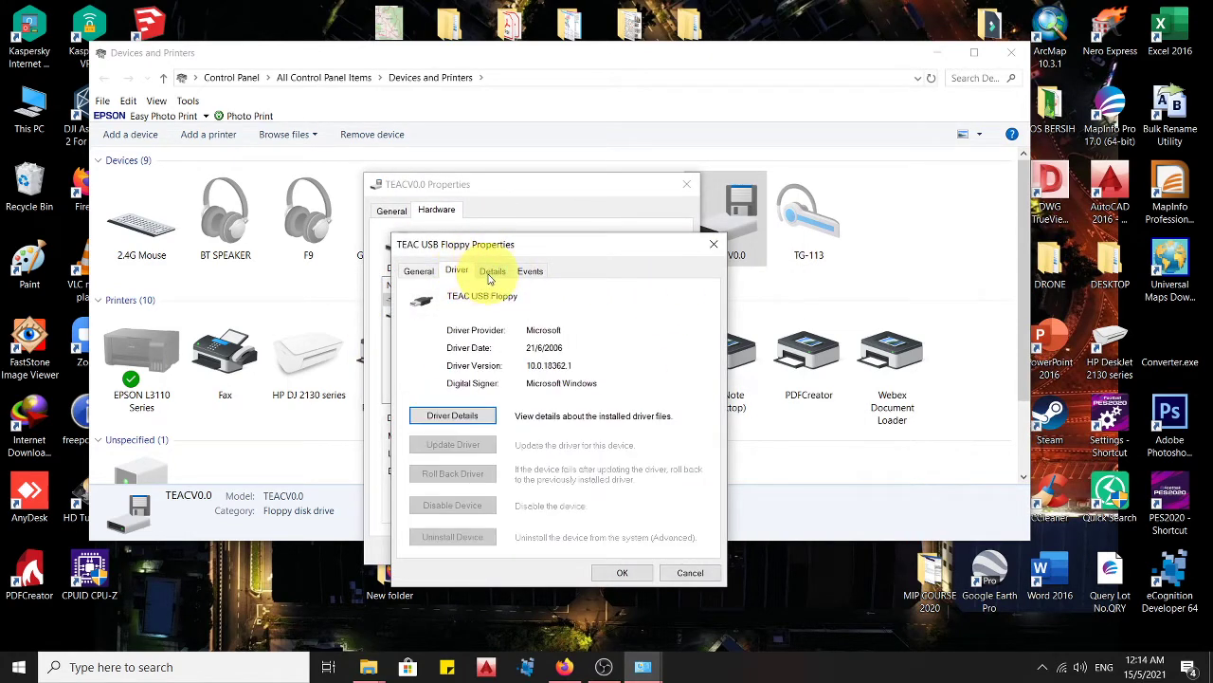
pyautogui.click(492, 272)
pyautogui.click(714, 243)
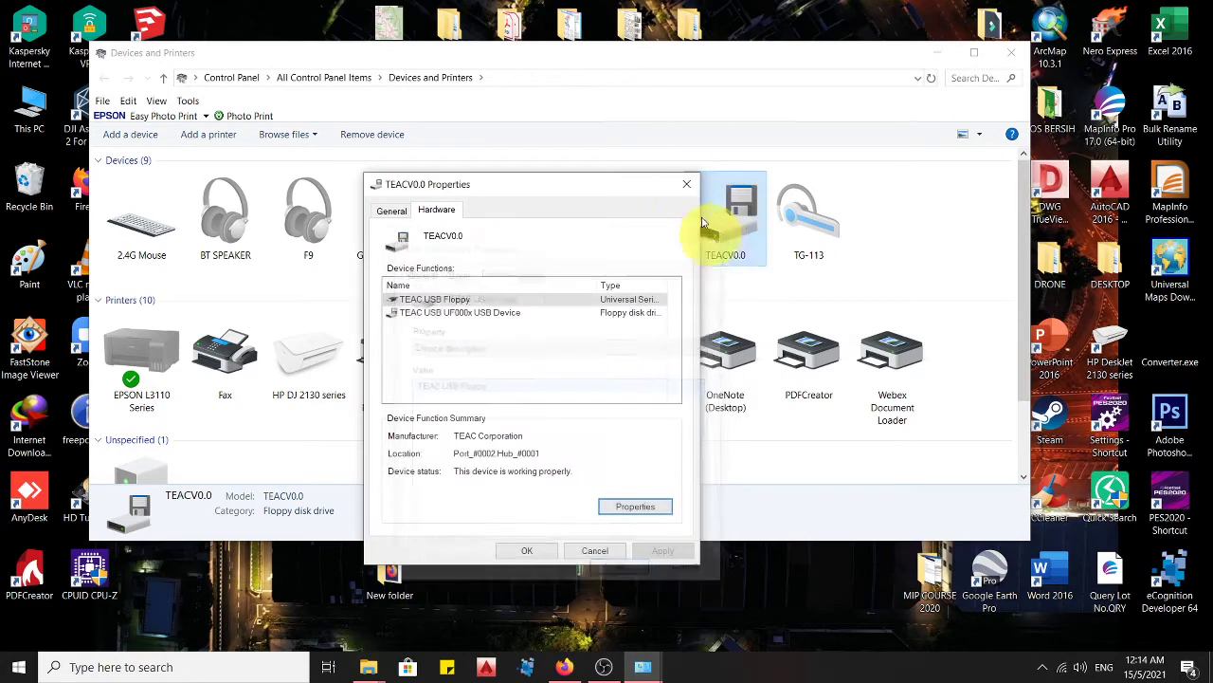
pyautogui.click(686, 184)
pyautogui.click(1015, 54)
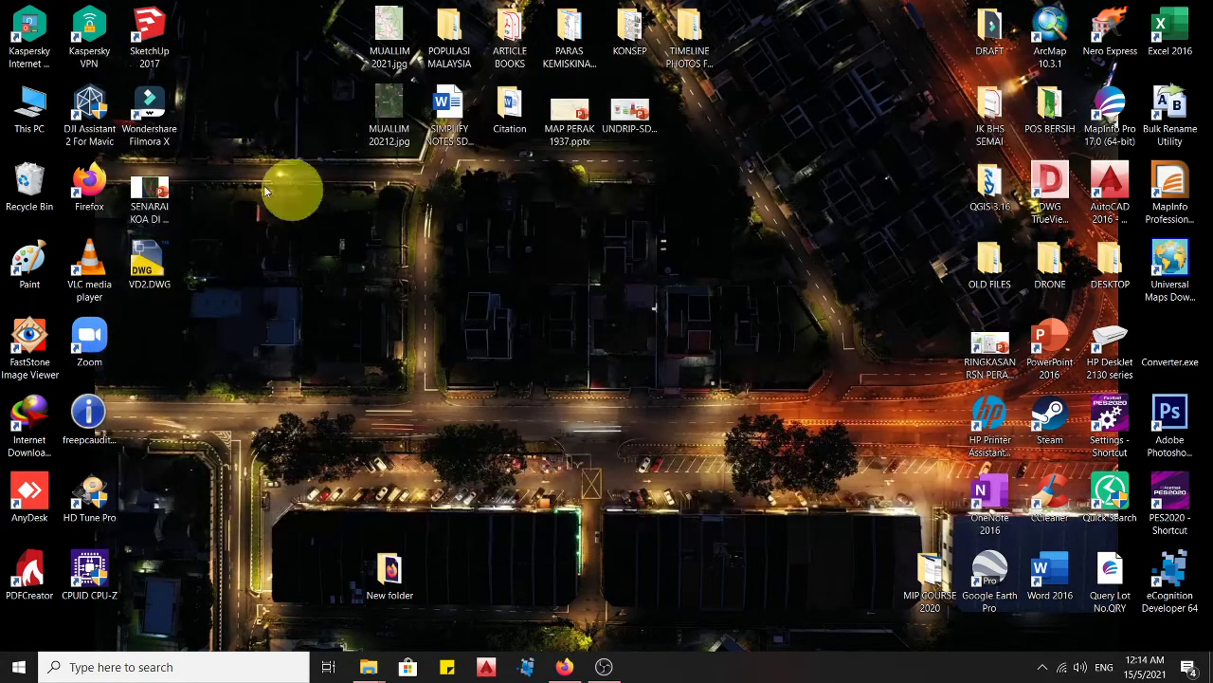
# - Open the properties of Floppy Disk Drive (A:) from This PC and view its error-checking and optimization tools
pyautogui.doubleClick(30, 119)
pyautogui.rightClick(328, 397)
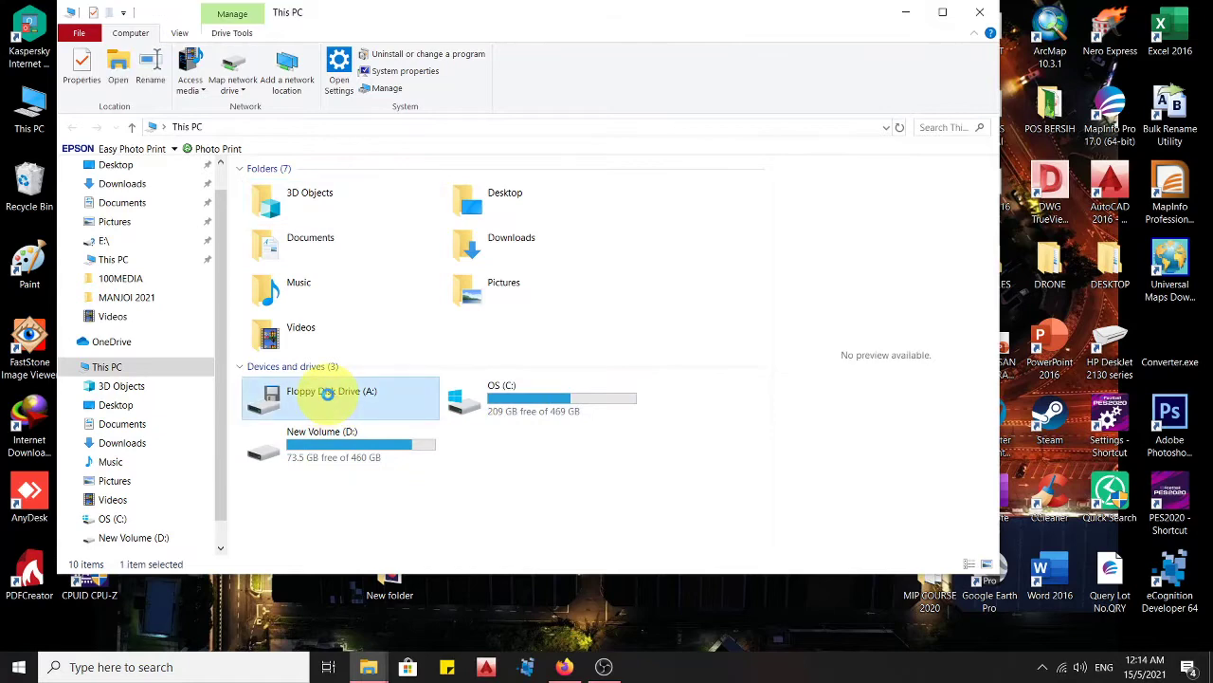
pyautogui.click(380, 638)
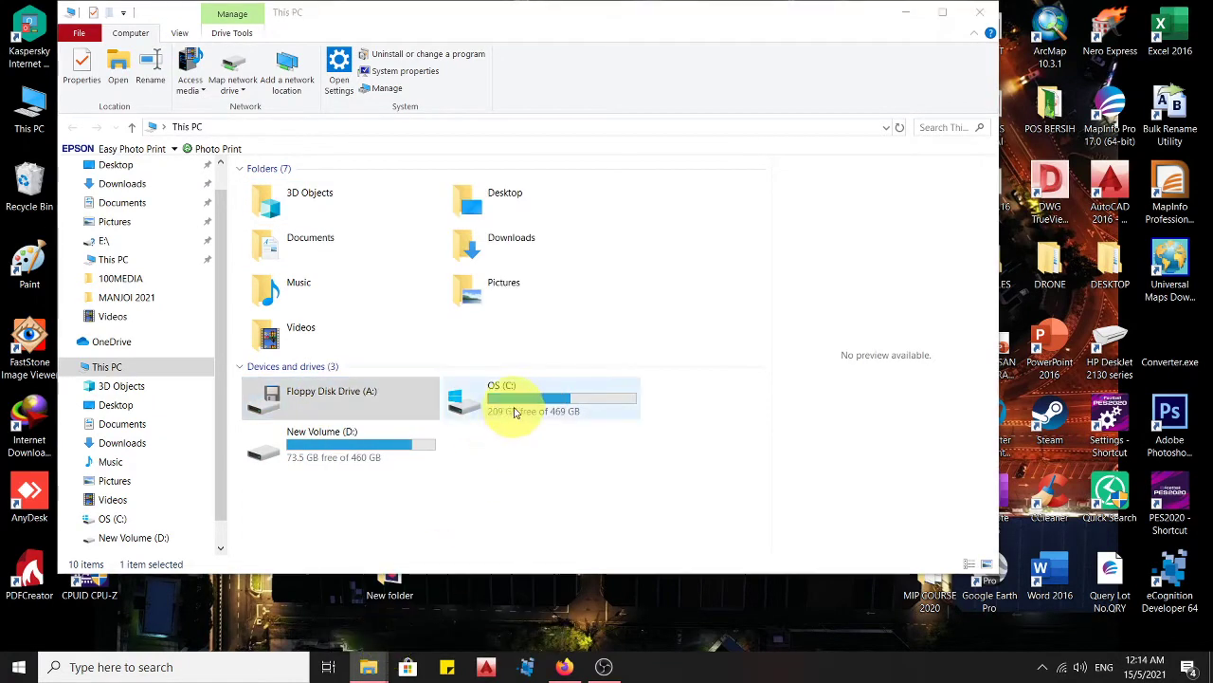
pyautogui.click(393, 307)
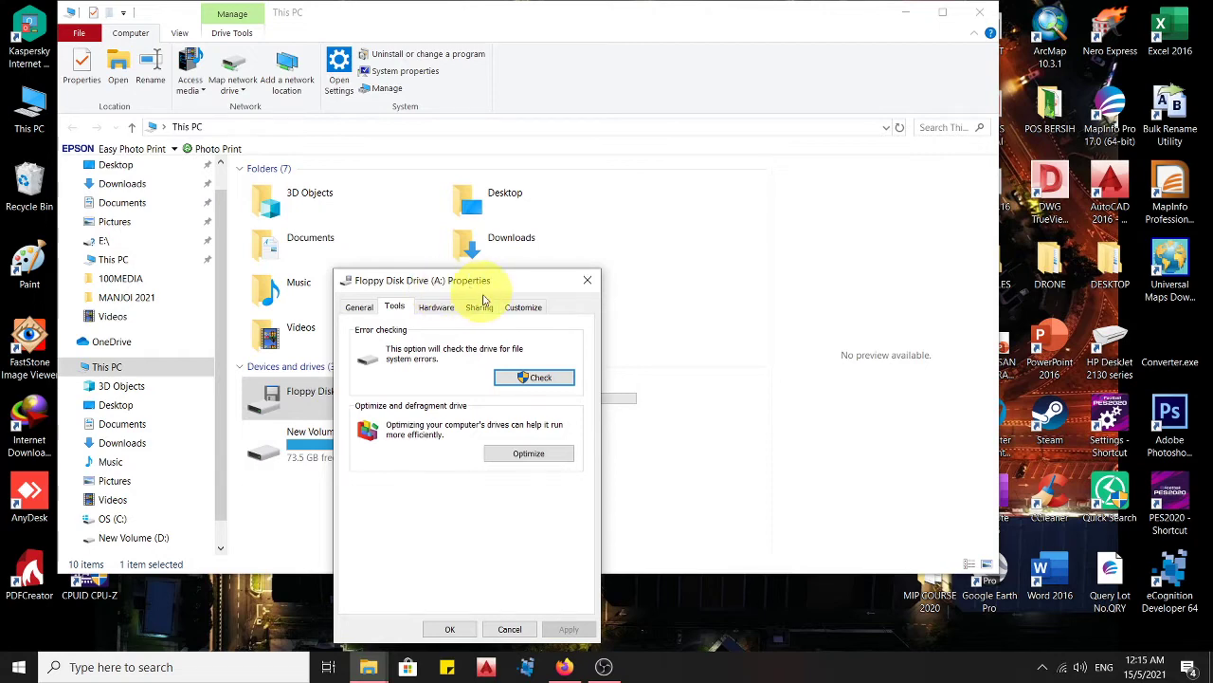
# - Check the sharing and hardware information of Floppy Disk Drive (A:), moving the dialog clear of the drive list
pyautogui.moveTo(475, 289); pyautogui.dragTo(728, 222)
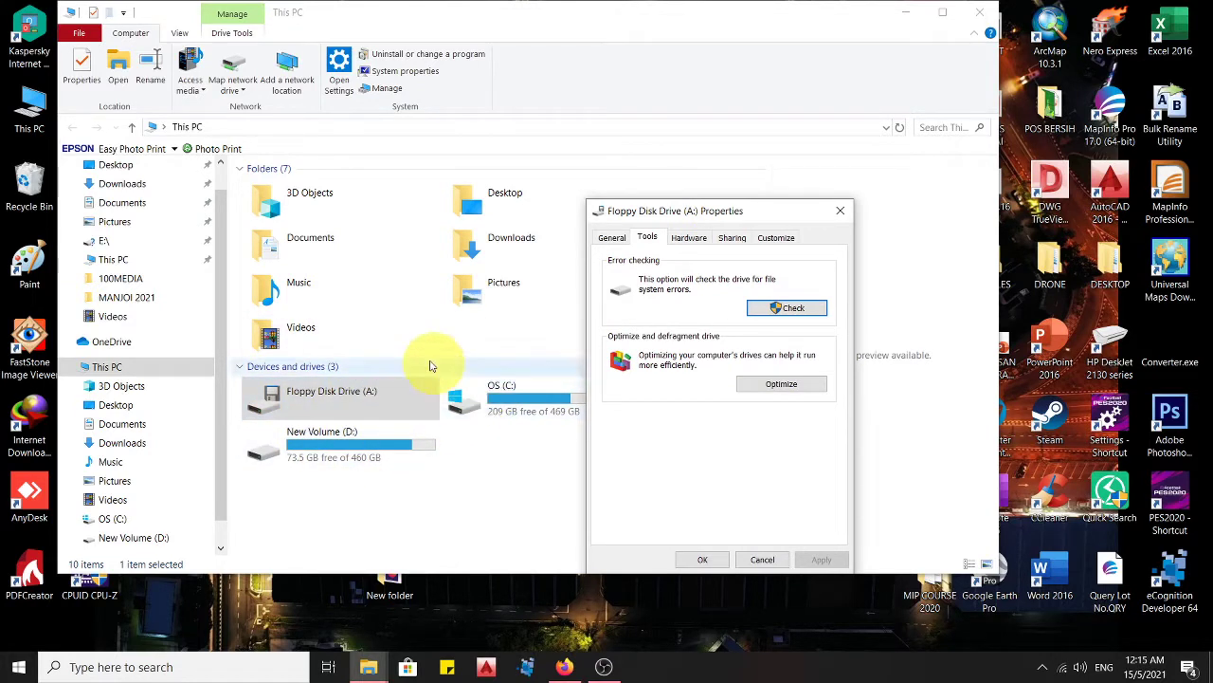
pyautogui.click(686, 240)
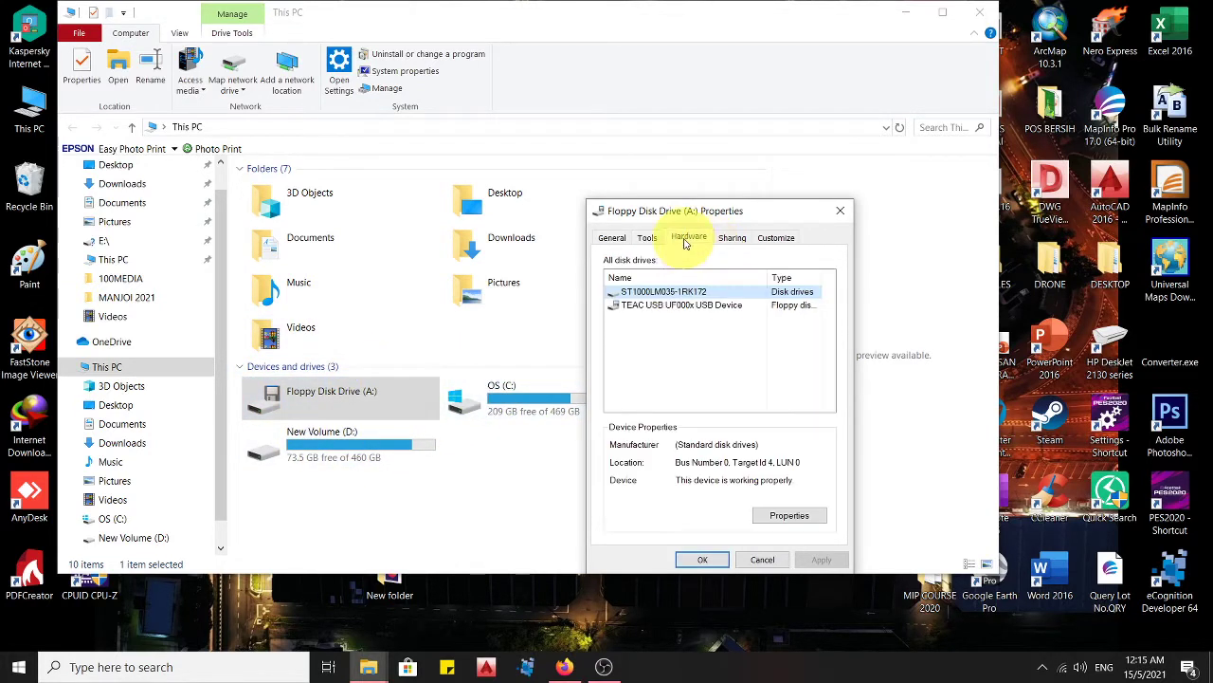
pyautogui.click(730, 239)
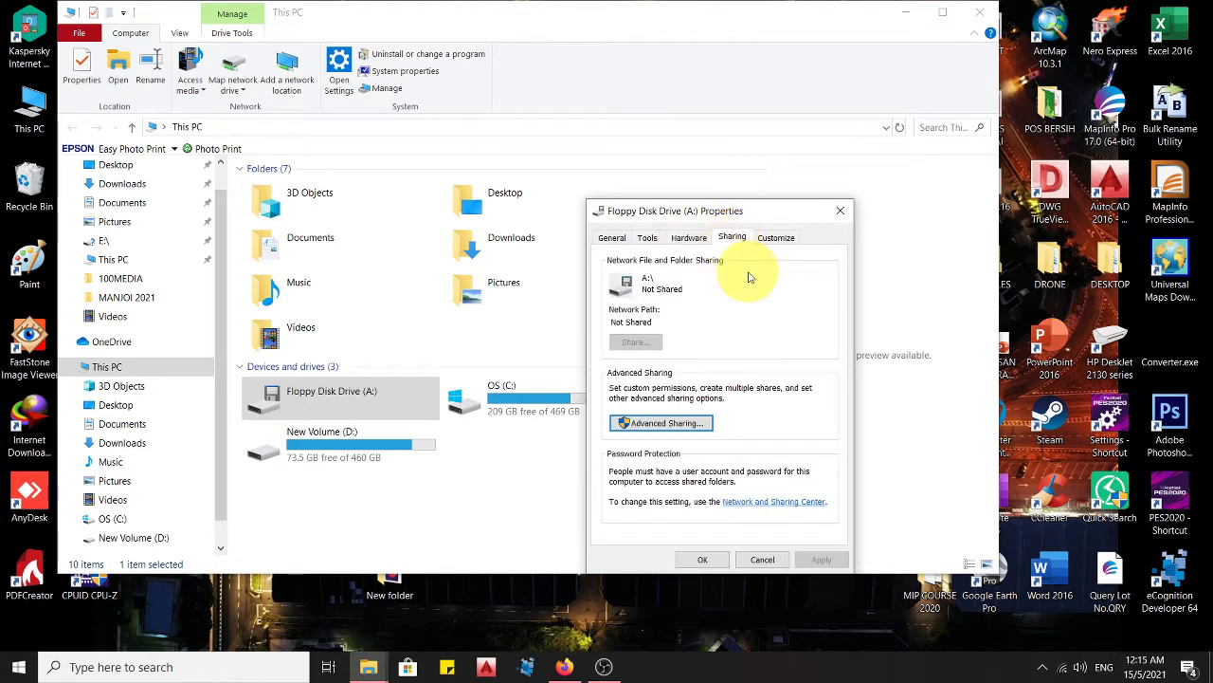
pyautogui.click(706, 243)
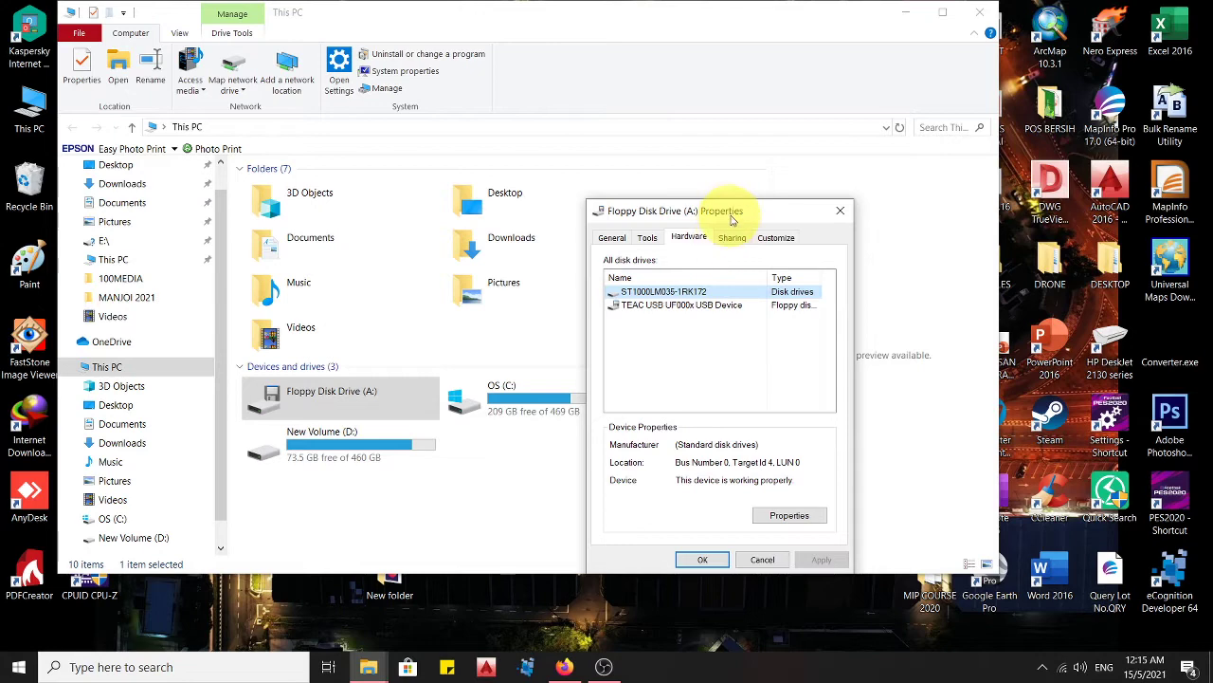
pyautogui.moveTo(735, 216); pyautogui.dragTo(559, 201)
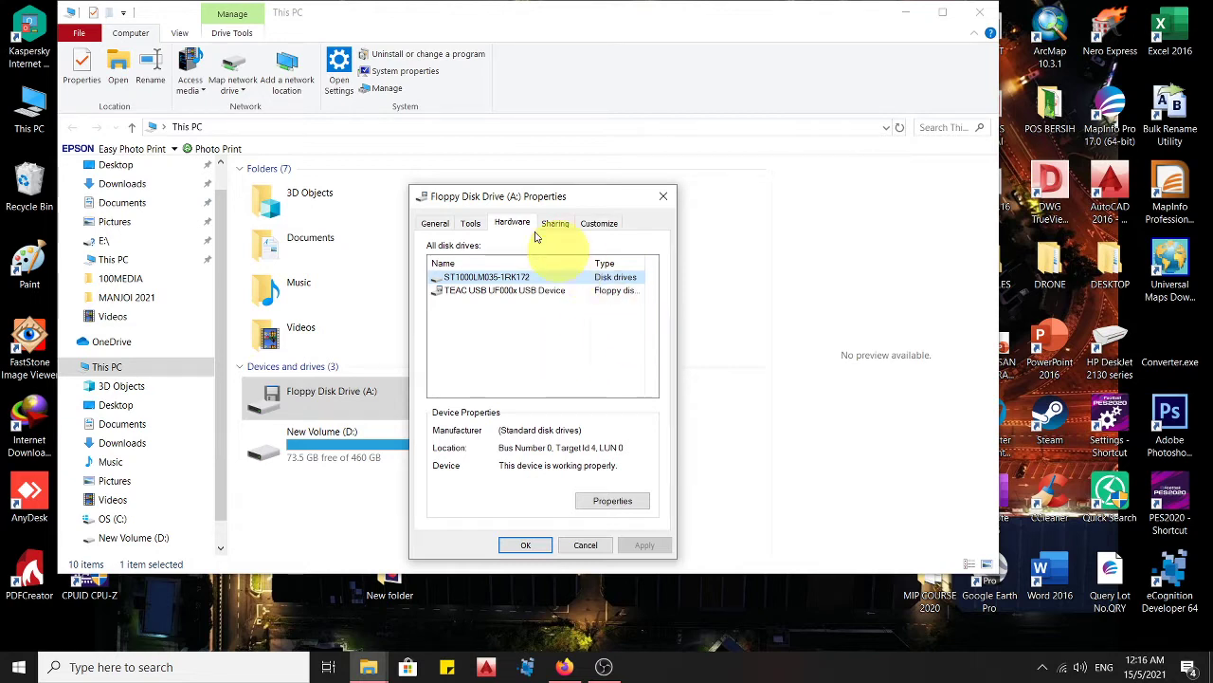
pyautogui.moveTo(530, 209); pyautogui.dragTo(379, 208)
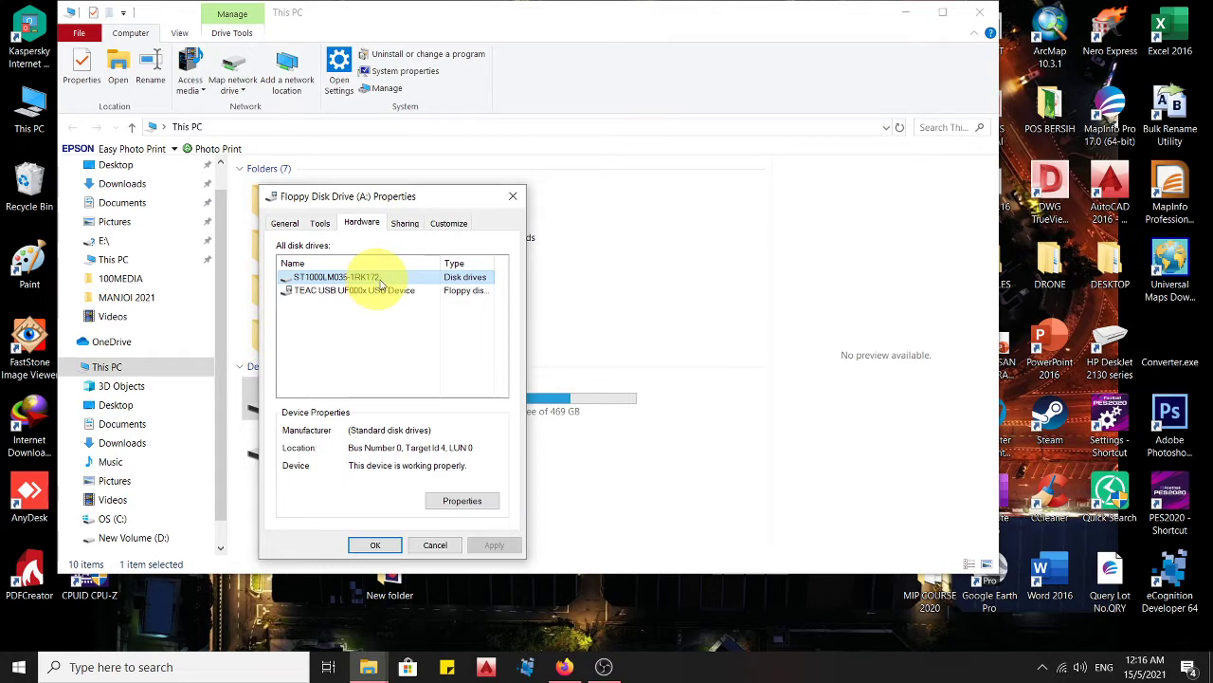
# - Examine the driver file details of the ST1000LM035-1RK172 disk drive, then close its properties
pyautogui.click(433, 503)
pyautogui.click(396, 282)
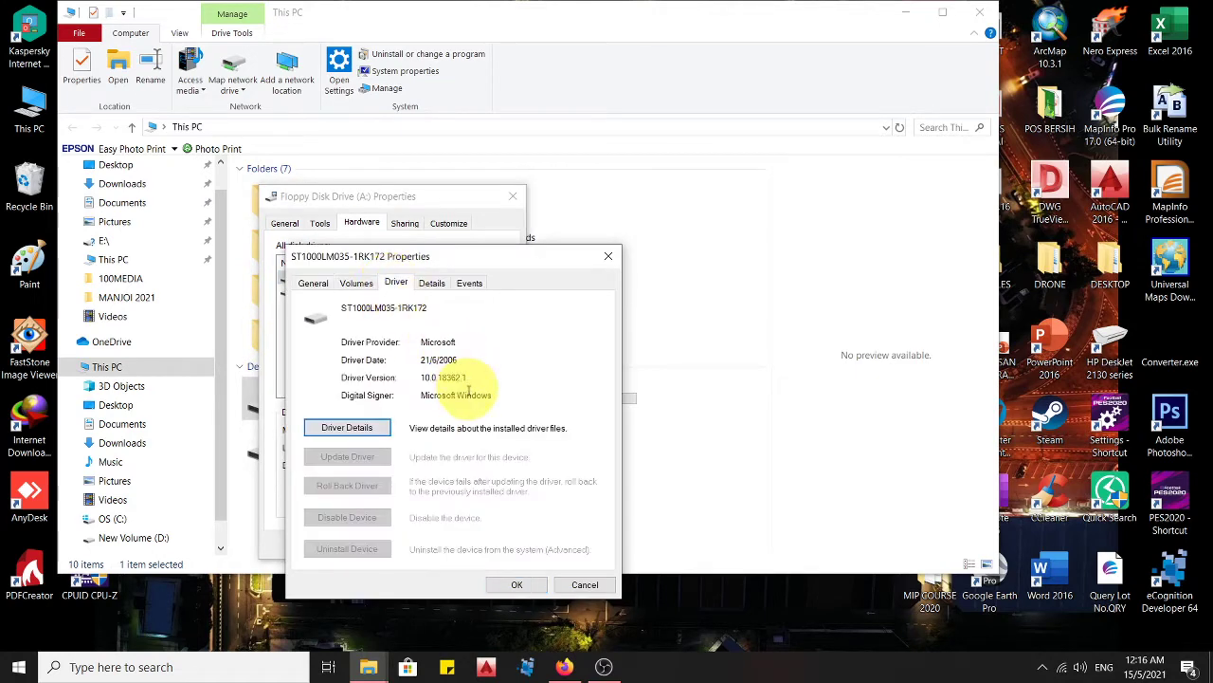
pyautogui.click(375, 429)
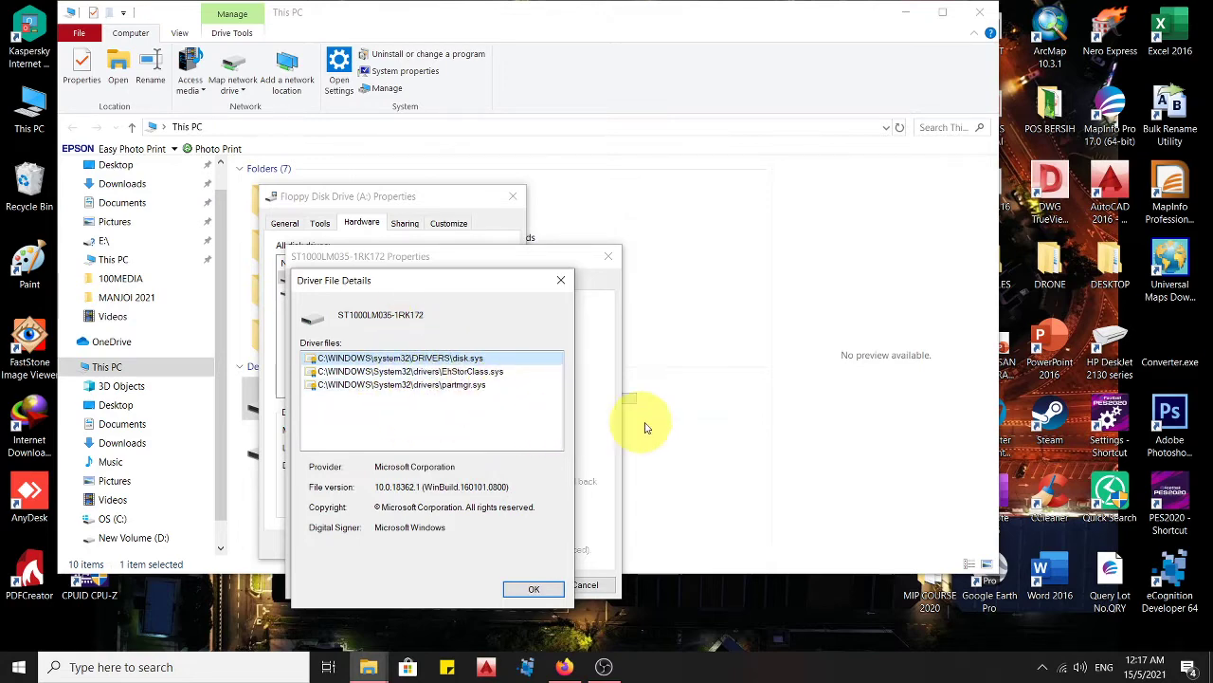
pyautogui.click(531, 589)
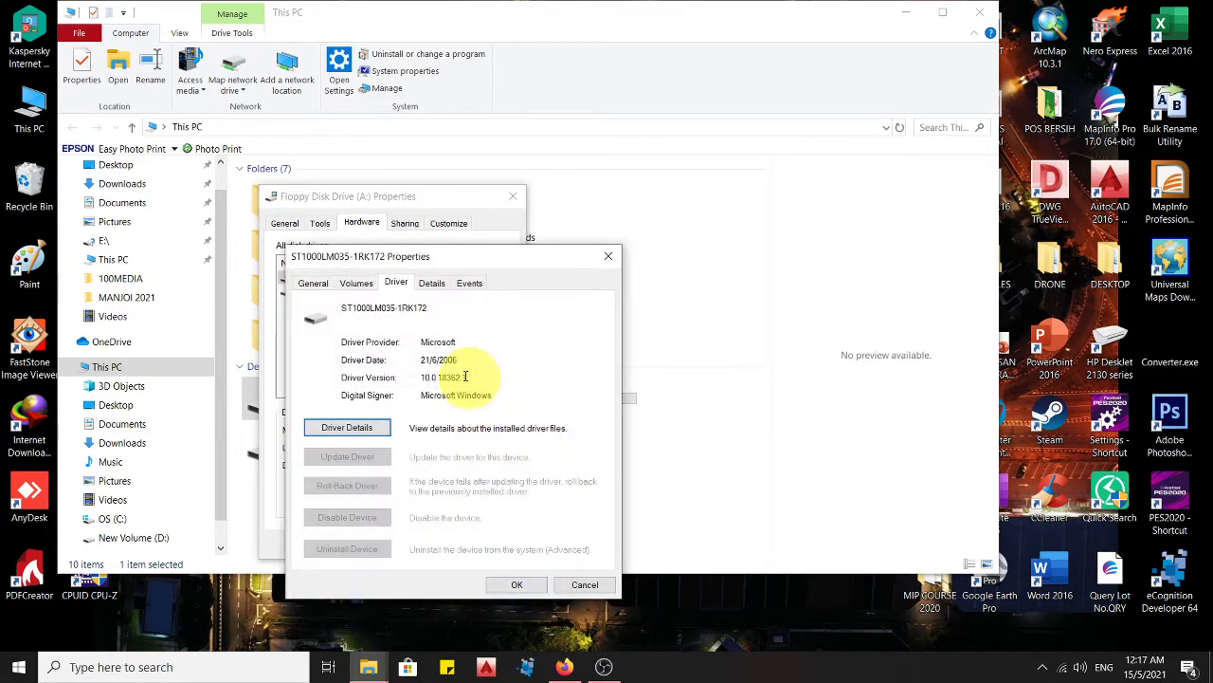
pyautogui.click(602, 257)
# - Examine the device description and driver file details of the TEAC USB UF000x USB Device
pyautogui.click(379, 298)
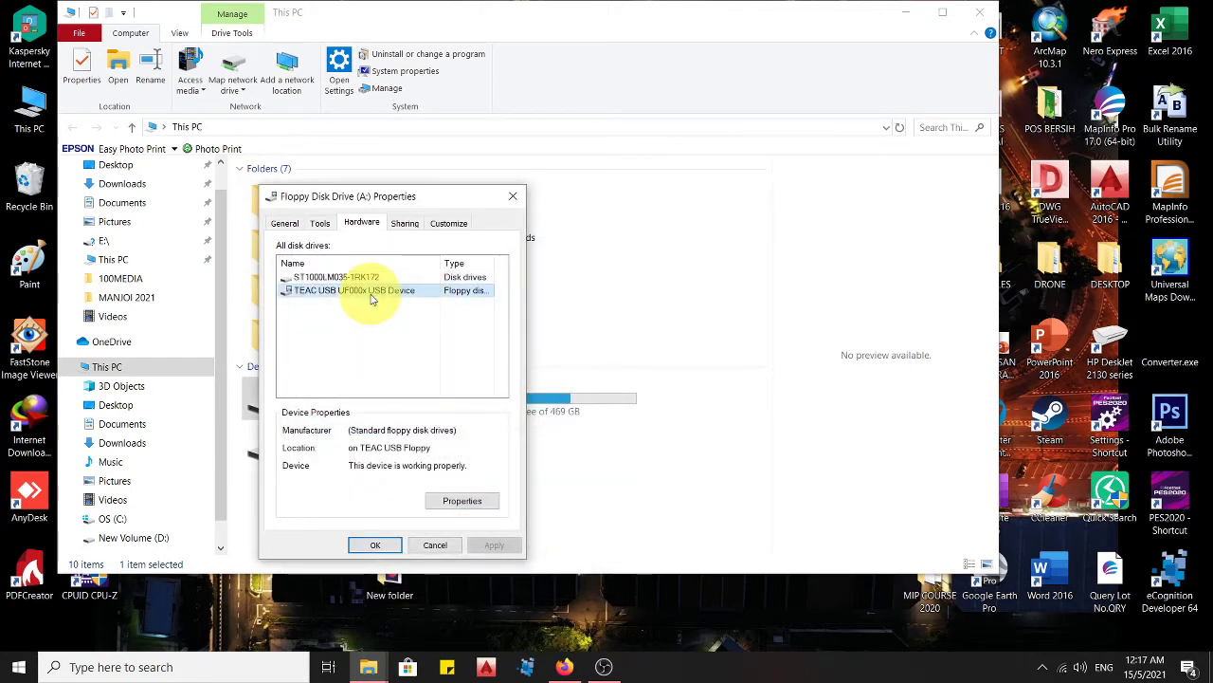
pyautogui.click(455, 501)
pyautogui.click(389, 284)
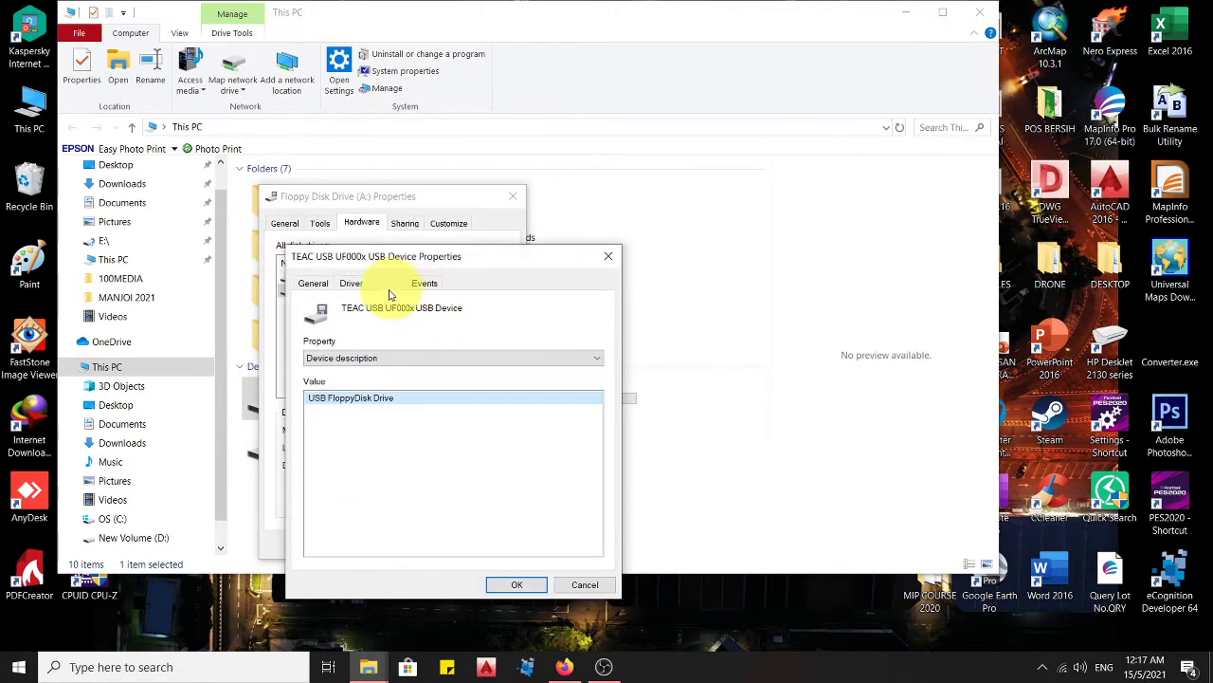
pyautogui.click(352, 283)
pyautogui.click(349, 425)
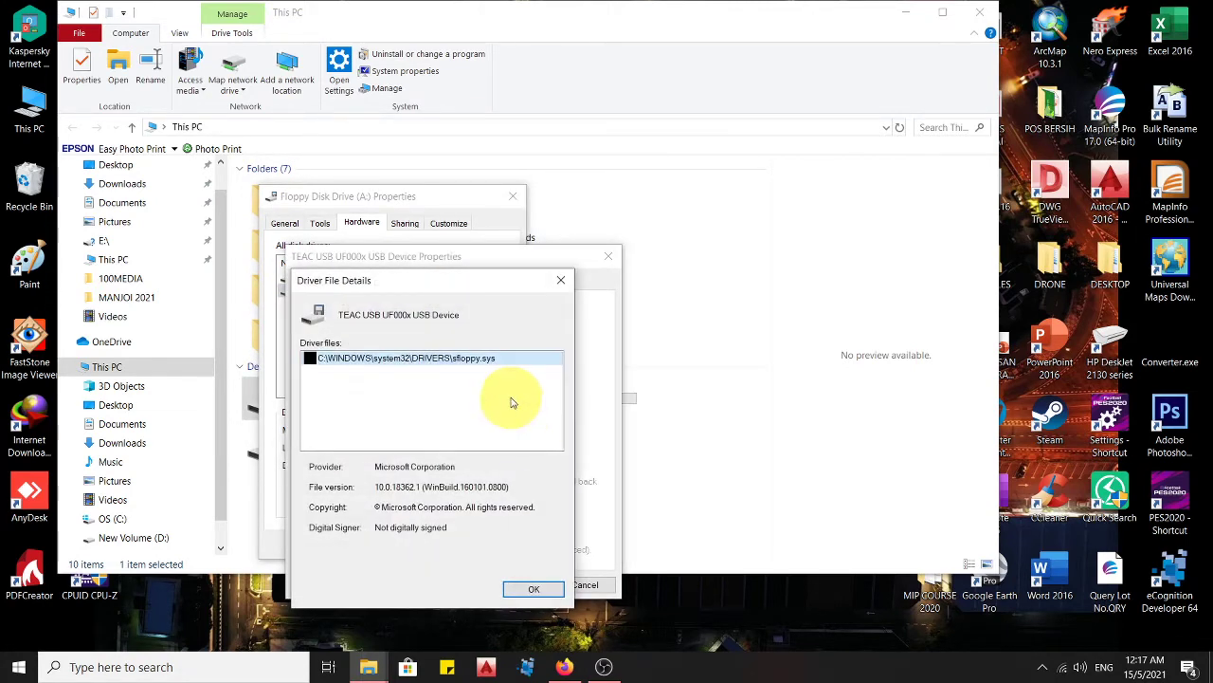
pyautogui.click(533, 590)
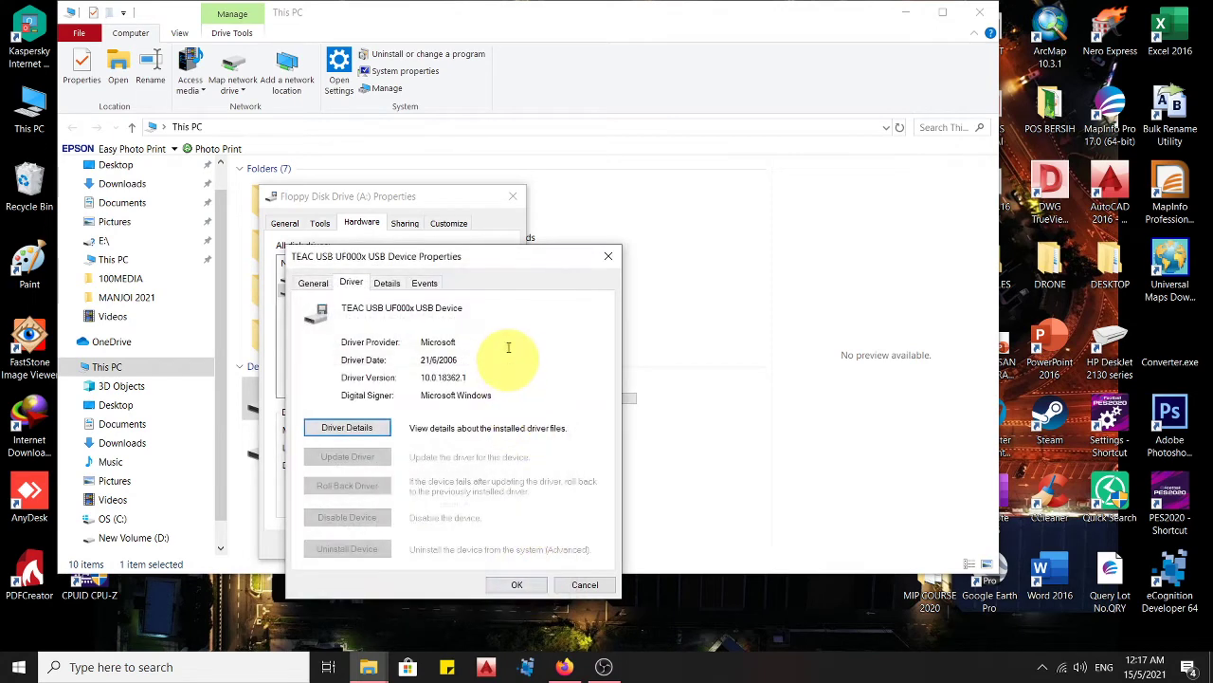
# - Review the event history and driver file details of the TEAC USB UF000x USB Device, and close its properties
pyautogui.click(423, 284)
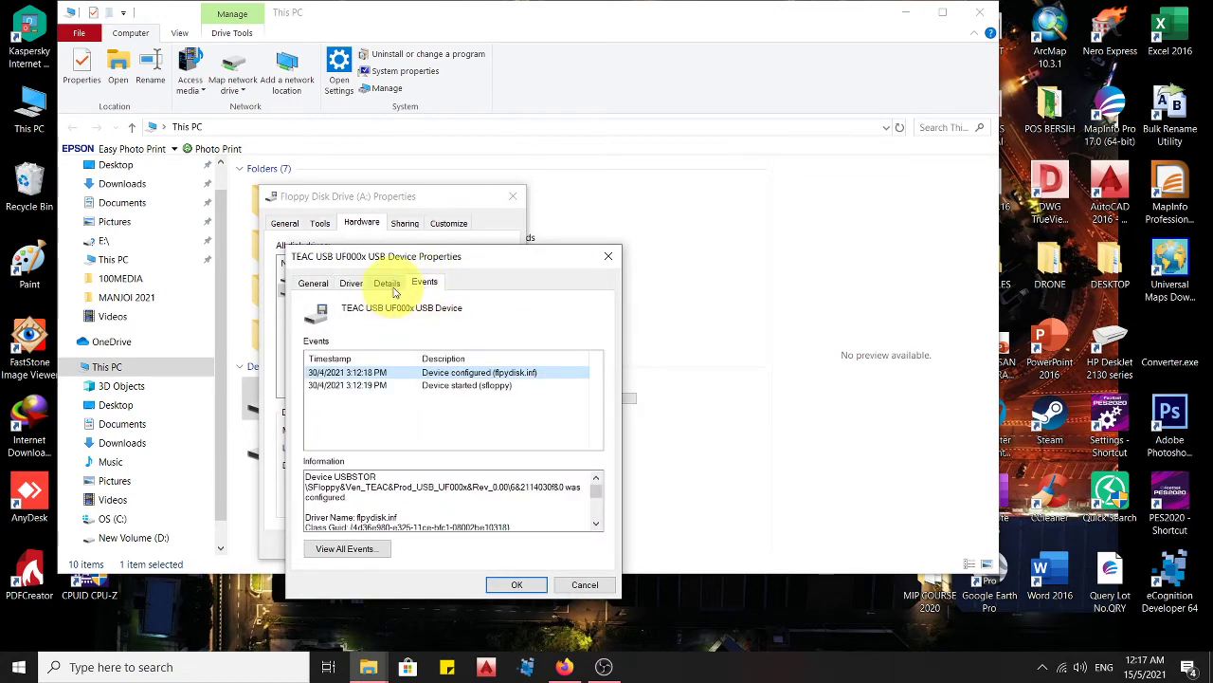
pyautogui.click(350, 283)
pyautogui.click(377, 425)
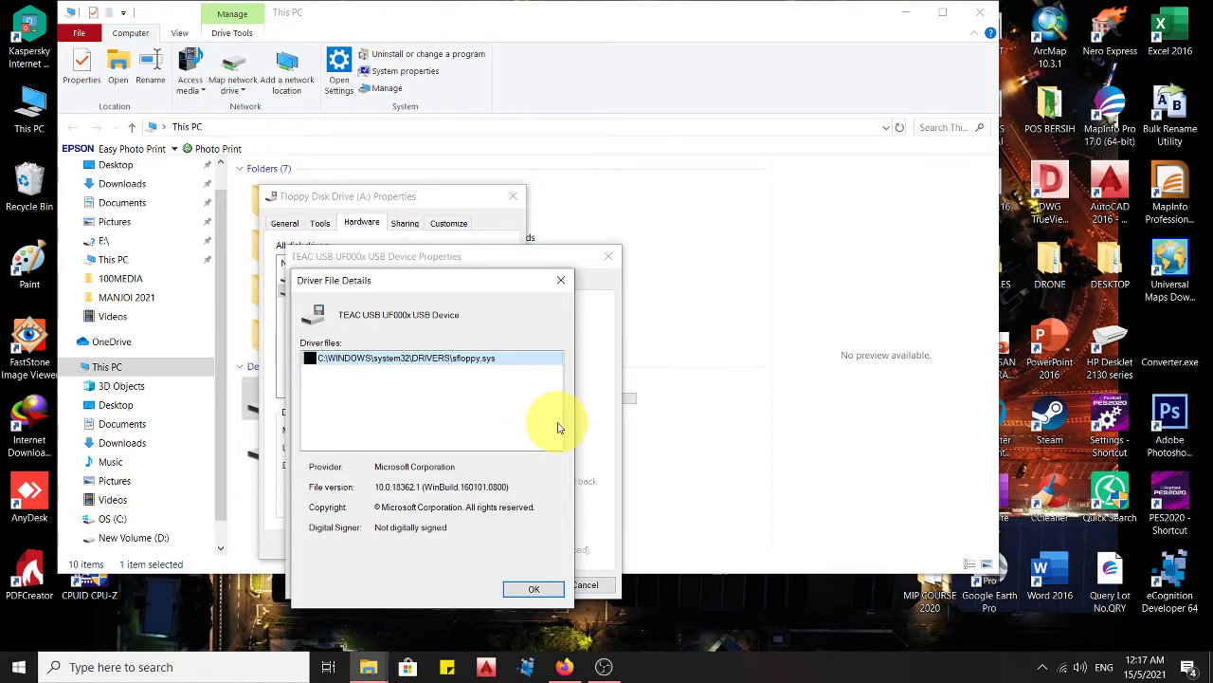
pyautogui.click(533, 589)
pyautogui.click(607, 256)
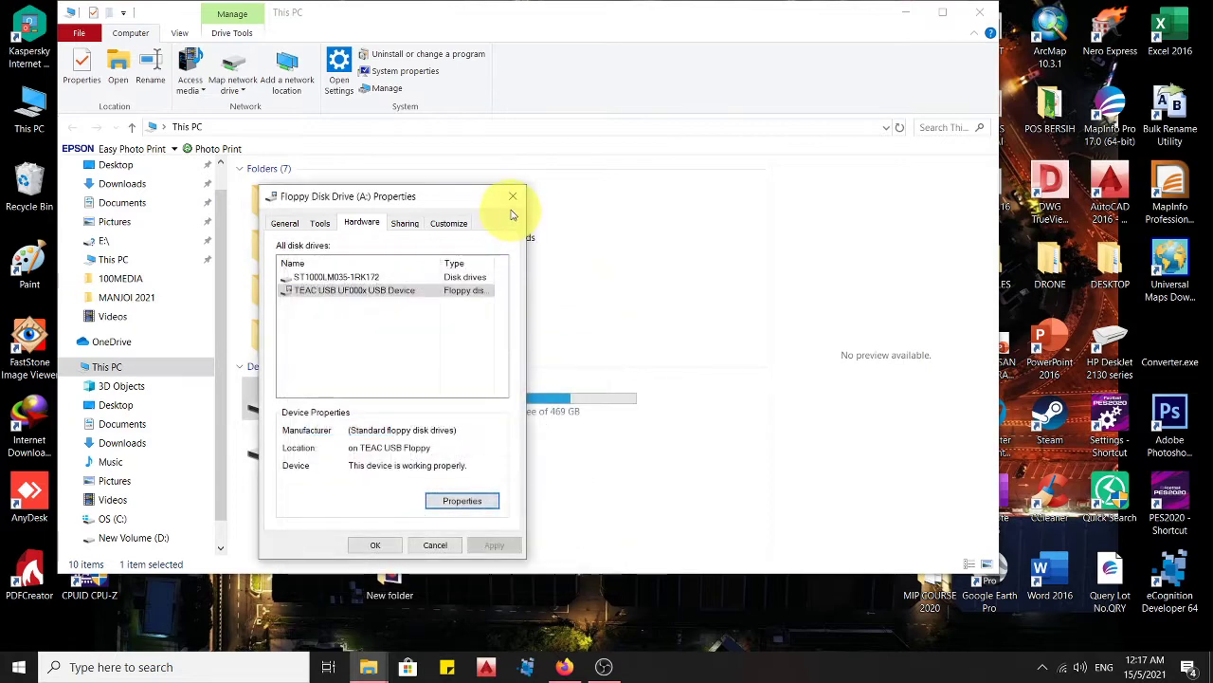
# - Switch to Quick Search and search for "flpyd", minimizing This PC and closing the Floppy Disk Drive (A:) properties
pyautogui.doubleClick(1110, 496)
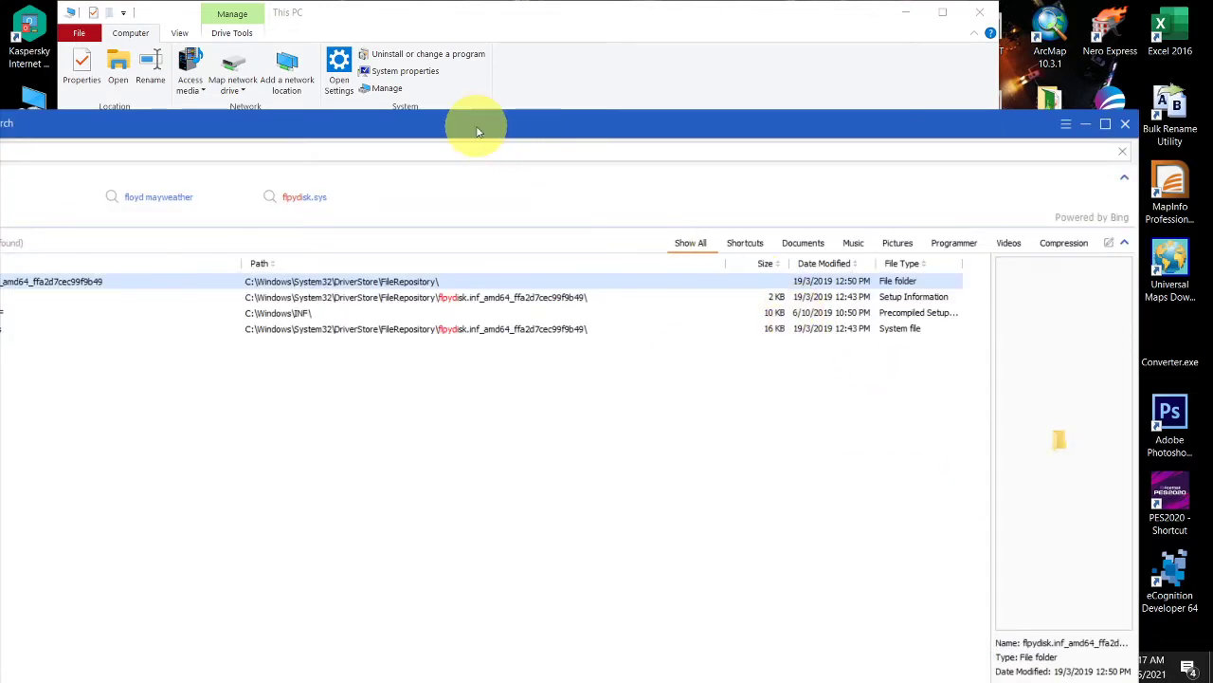
pyautogui.moveTo(474, 127); pyautogui.dragTo(991, 184)
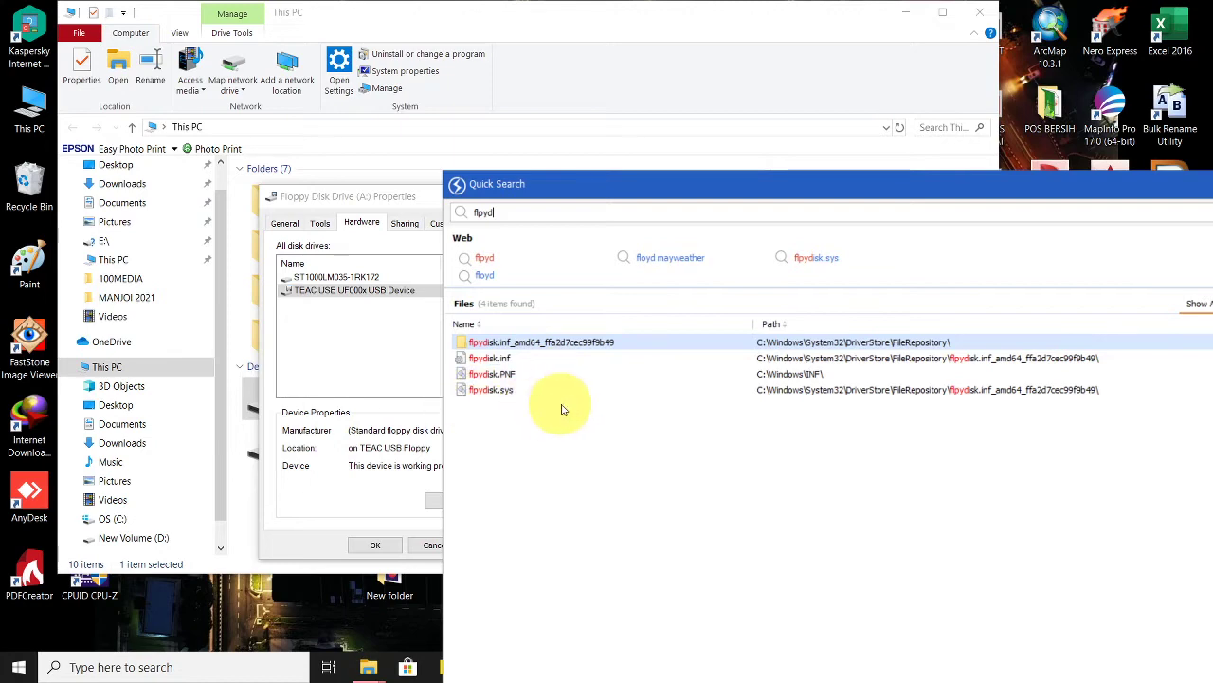
pyautogui.moveTo(776, 184); pyautogui.dragTo(737, 187)
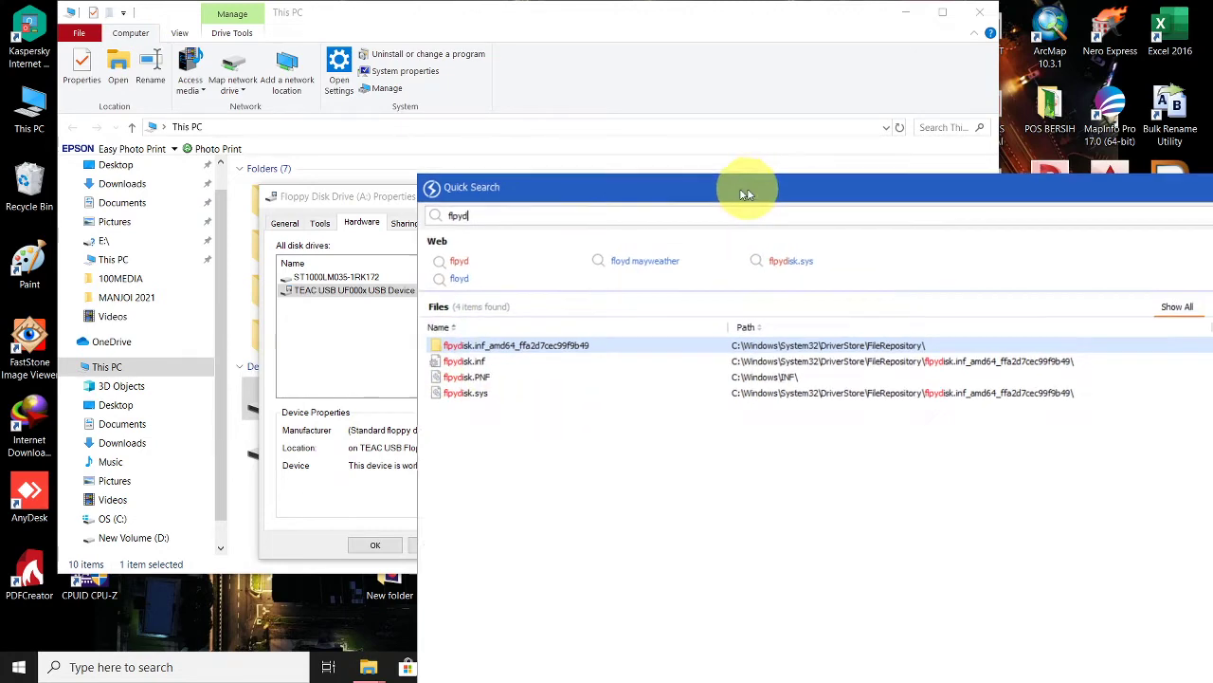
pyautogui.click(910, 17)
pyautogui.click(401, 204)
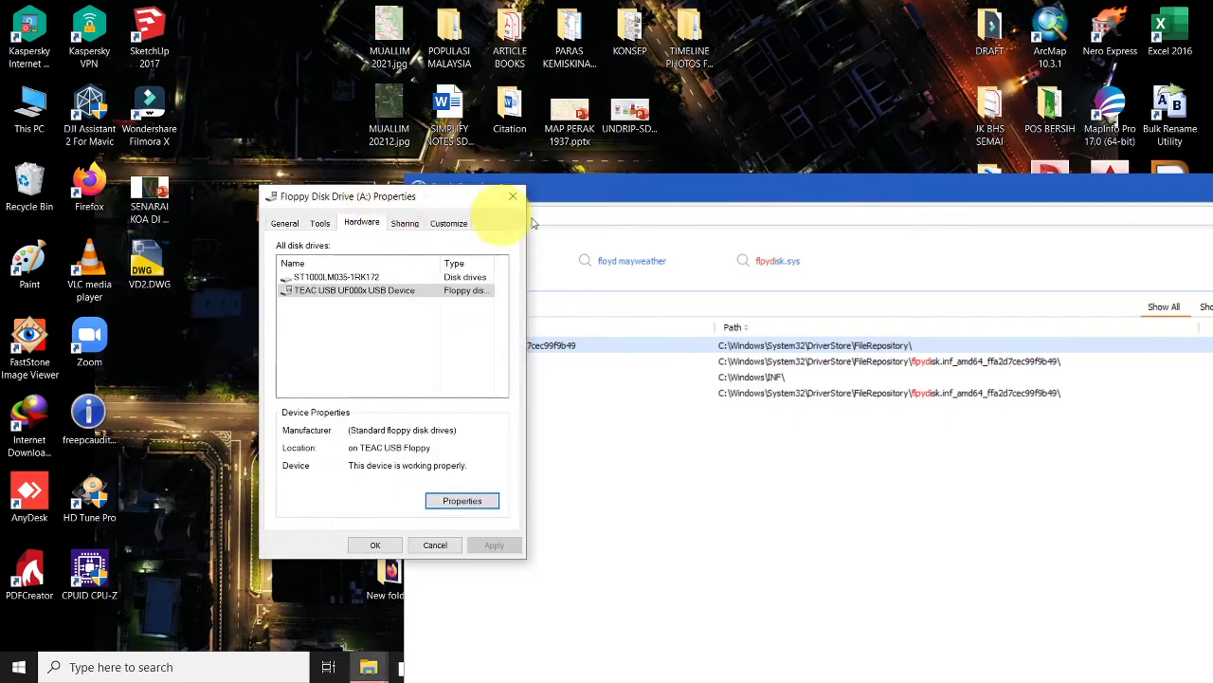
pyautogui.click(514, 201)
# - Open the flpydisk.inf_amd64_ffa2d7cec99f9b49 folder from the search results and arrange both windows so its driver files and full path are visible
pyautogui.rightClick(522, 346)
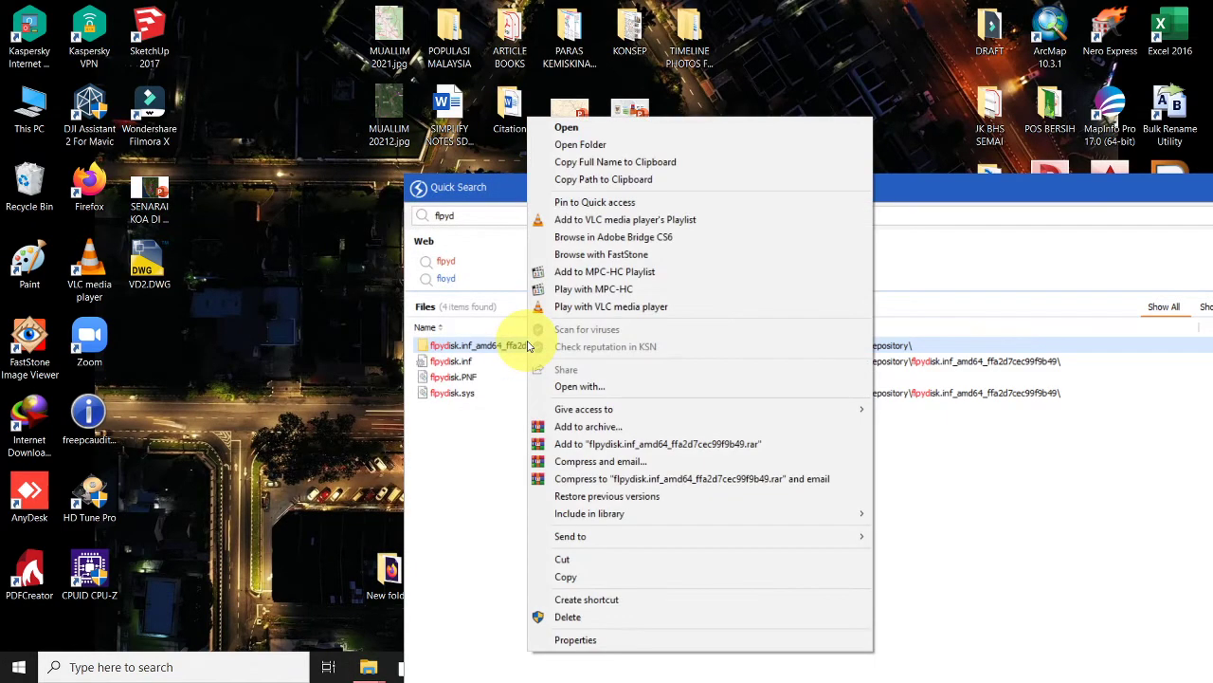
pyautogui.click(513, 349)
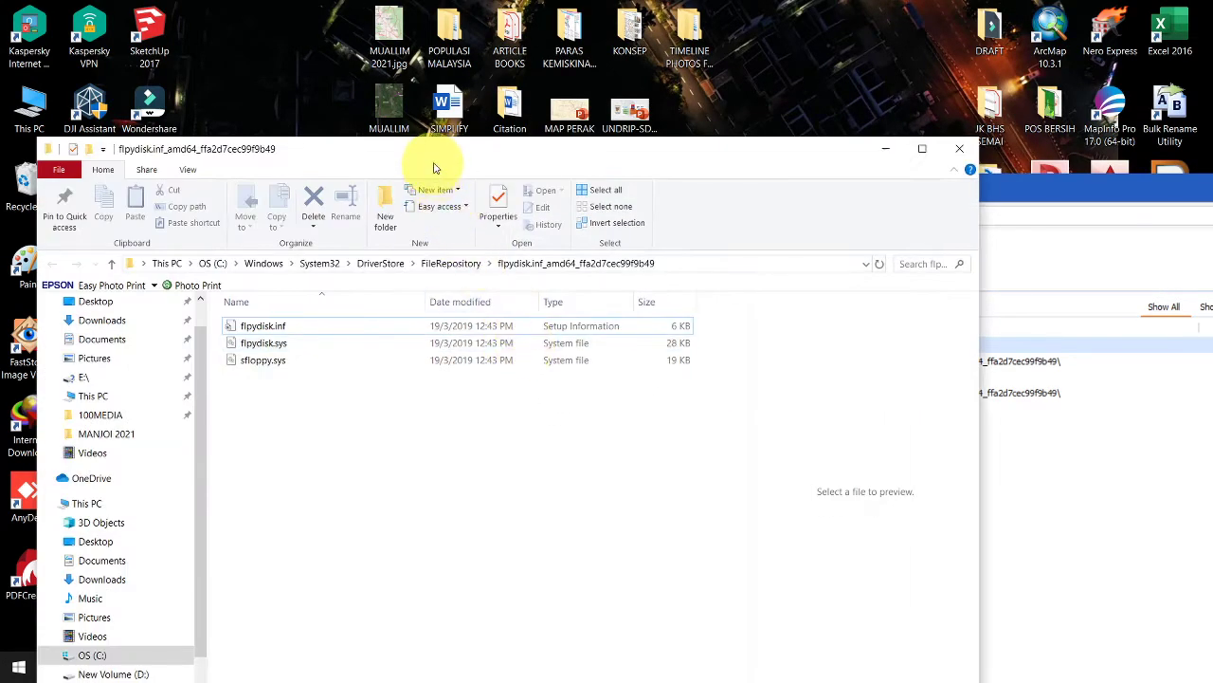
pyautogui.moveTo(439, 158); pyautogui.dragTo(541, 75)
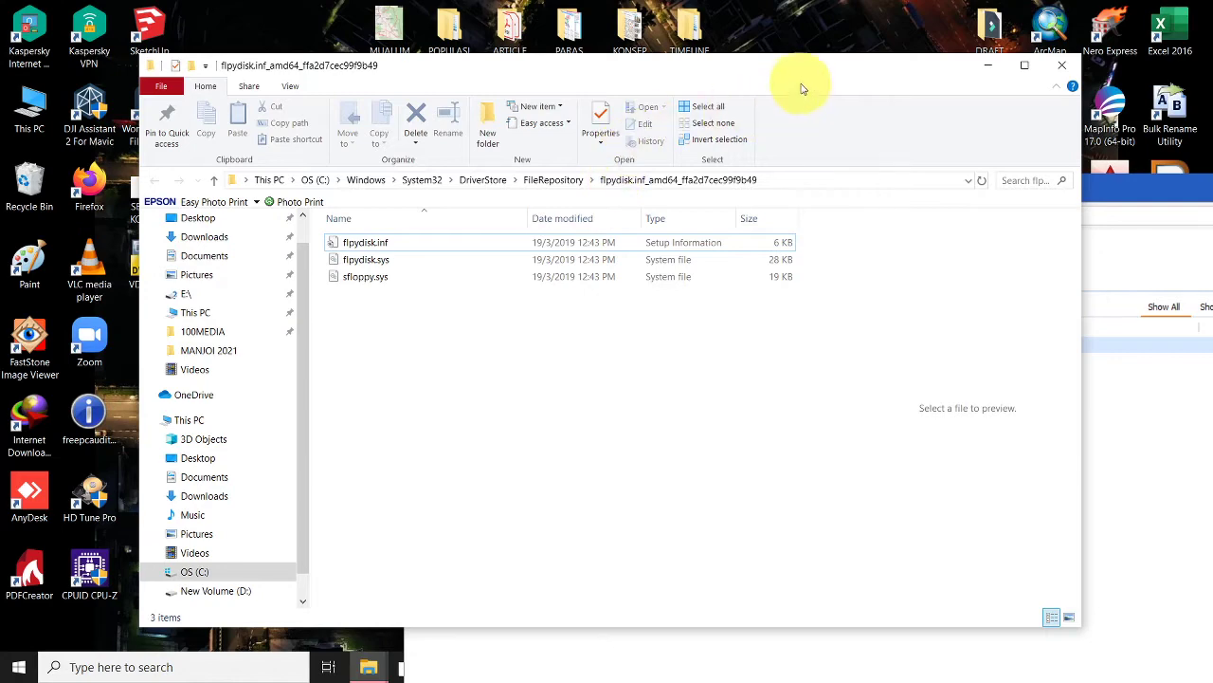
pyautogui.moveTo(803, 75); pyautogui.dragTo(689, 42)
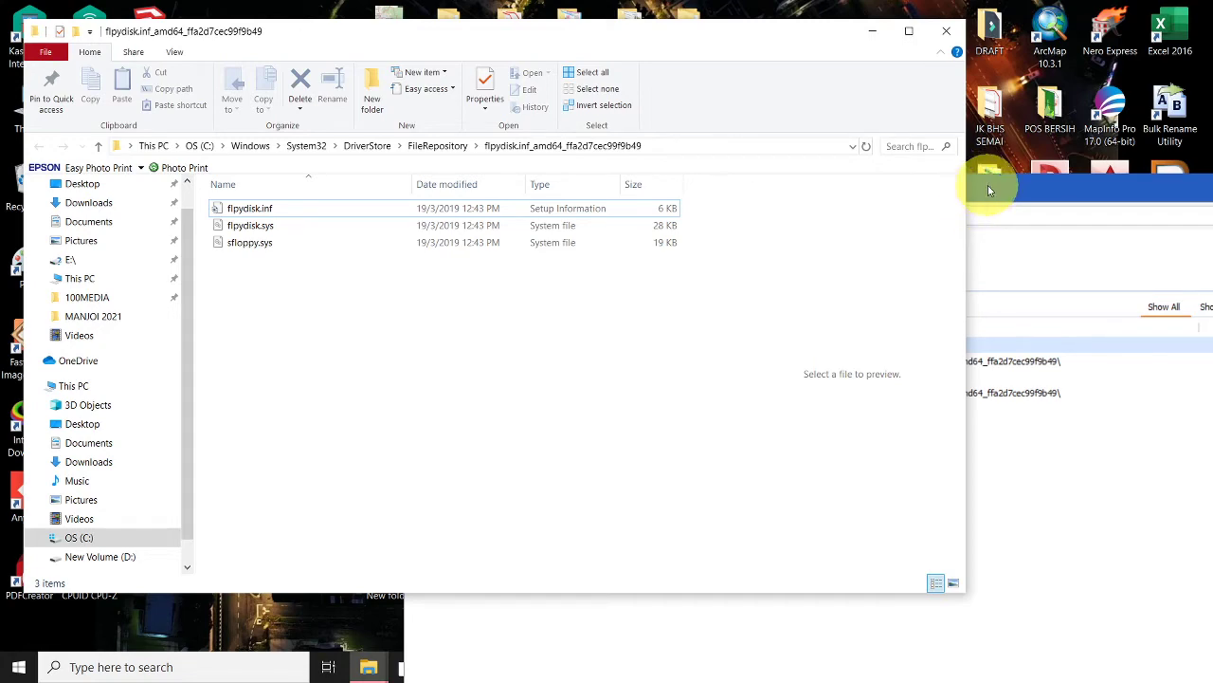
pyautogui.moveTo(994, 189); pyautogui.dragTo(727, 265)
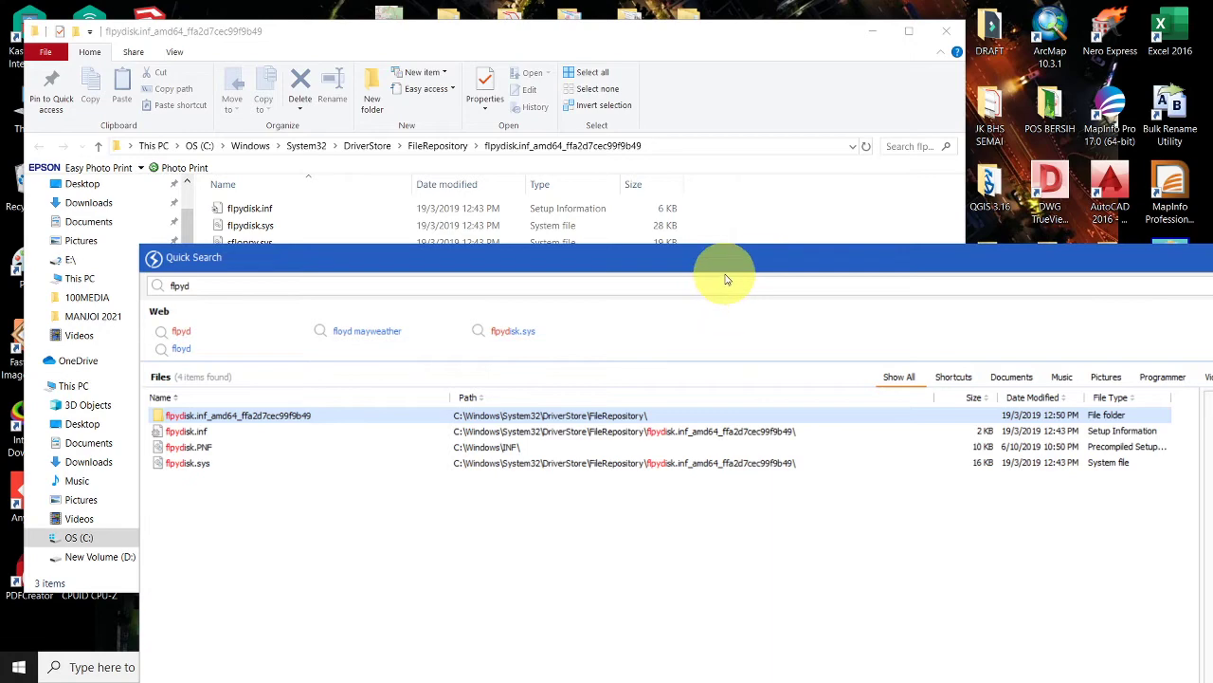
pyautogui.moveTo(740, 265); pyautogui.dragTo(741, 306)
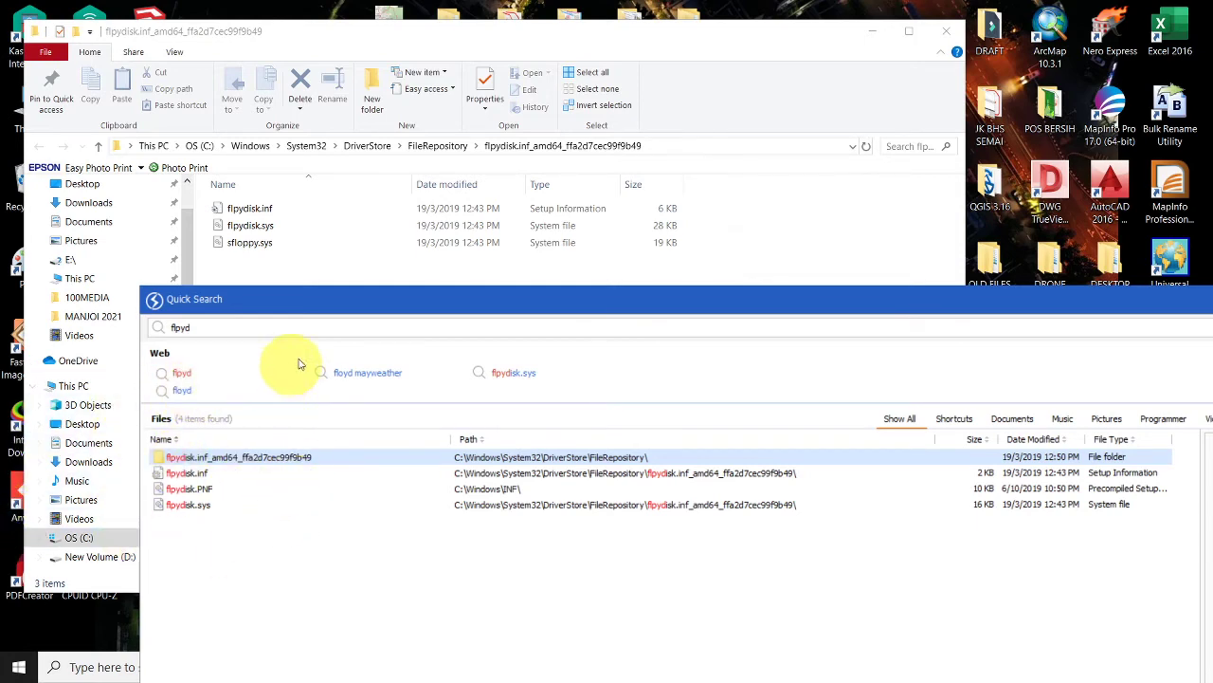
pyautogui.moveTo(954, 294); pyautogui.dragTo(985, 479)
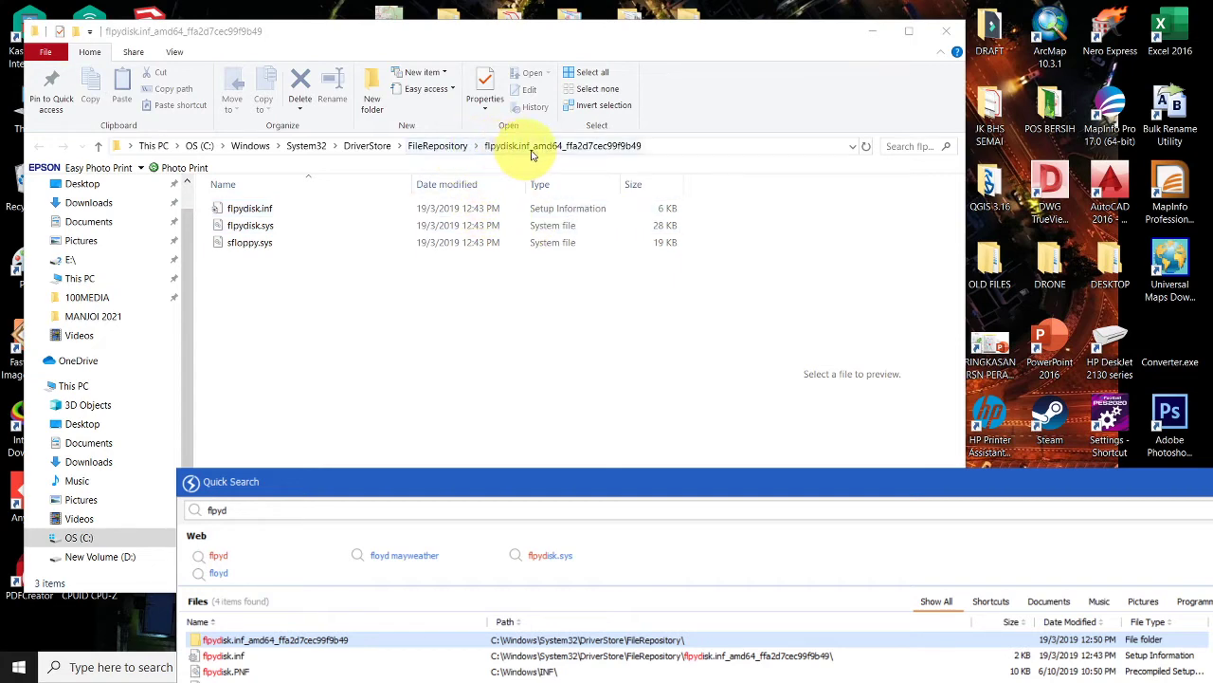
# - Go up to the Windows folder on OS (C:), maximize the window and open the SysWOW64 folder
pyautogui.click(304, 147)
pyautogui.click(249, 145)
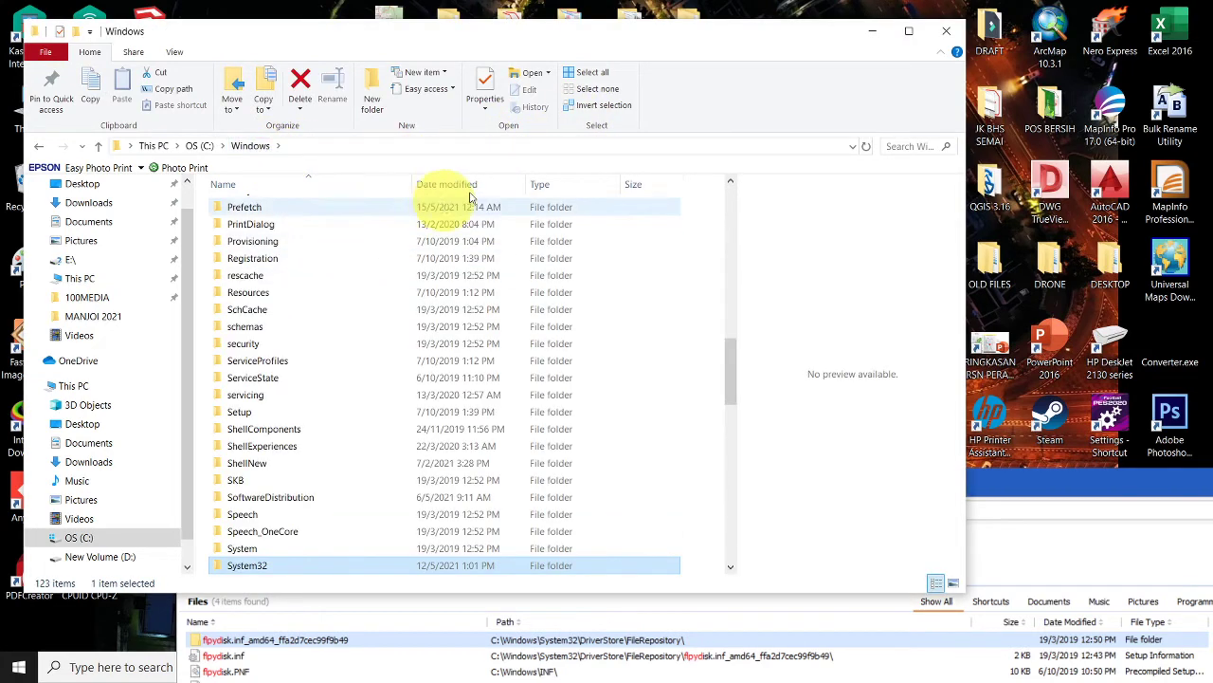
pyautogui.click(907, 32)
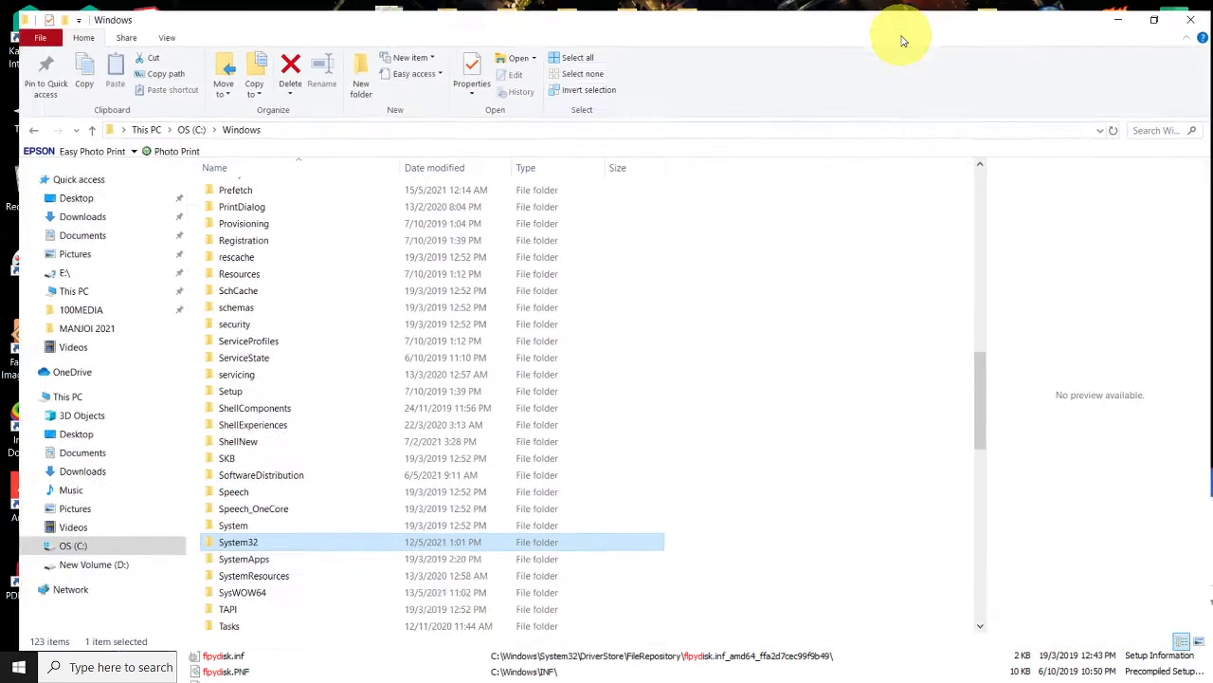
pyautogui.doubleClick(241, 503)
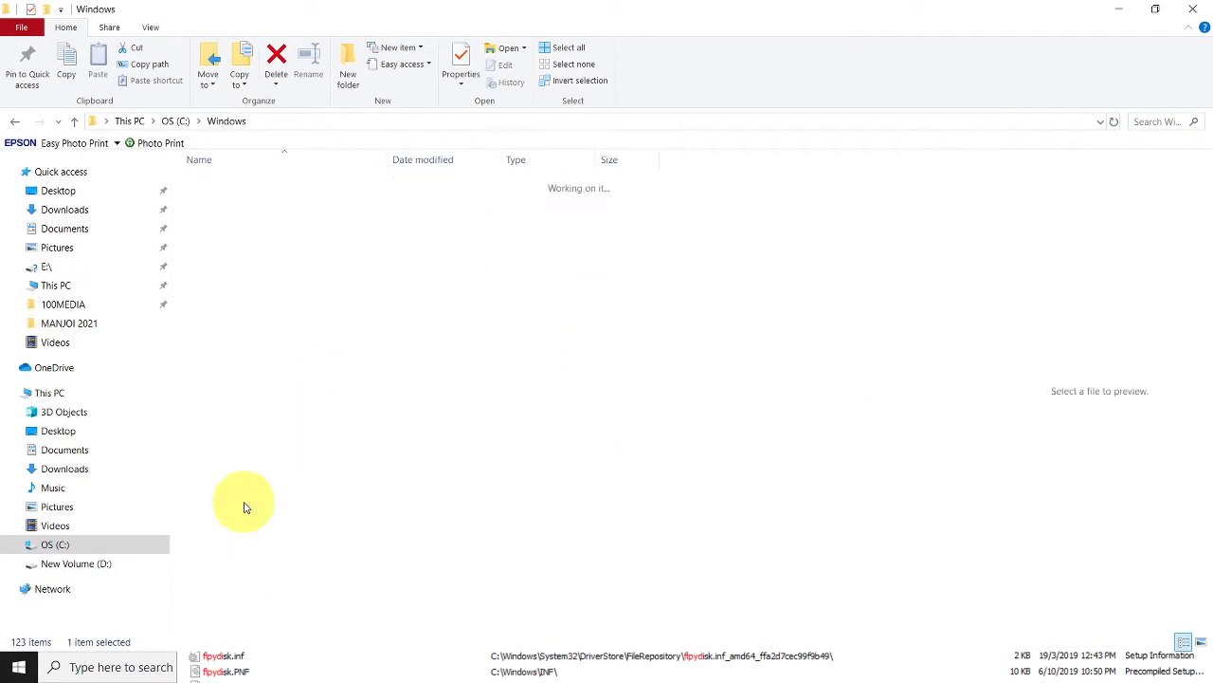
# - Look through the subfolders and files of the SysWOW64 folder
pyautogui.scroll(-20, 379, 332)
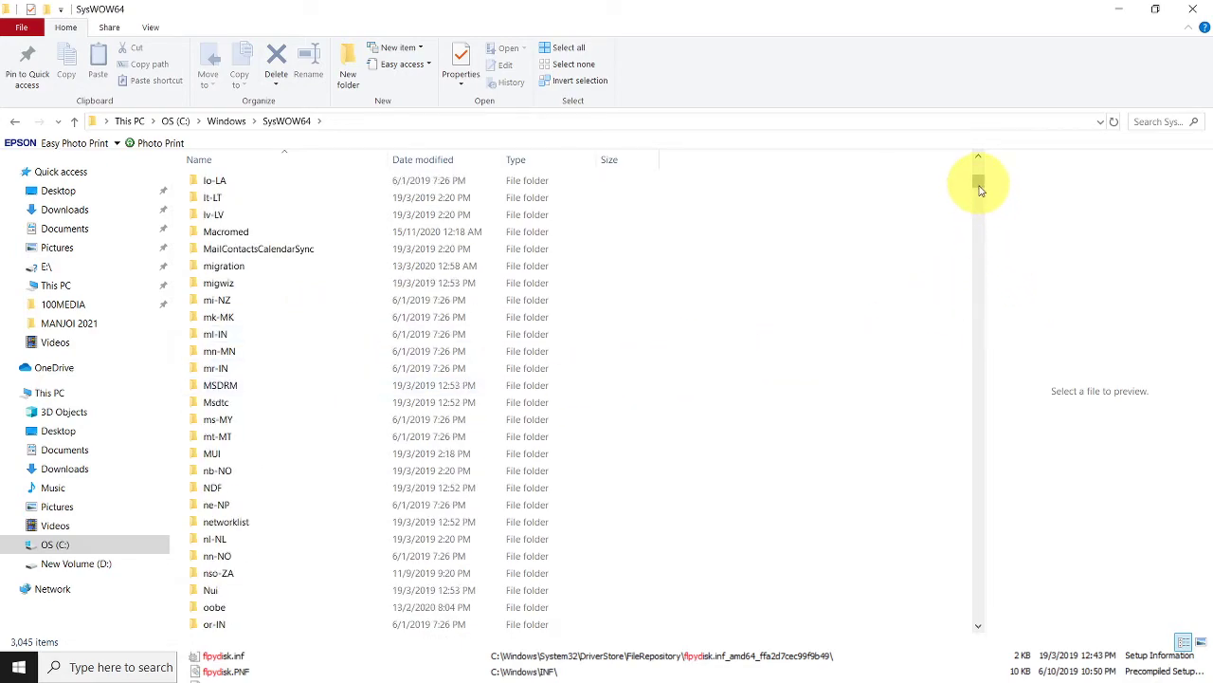
pyautogui.moveTo(981, 189); pyautogui.dragTo(916, 181)
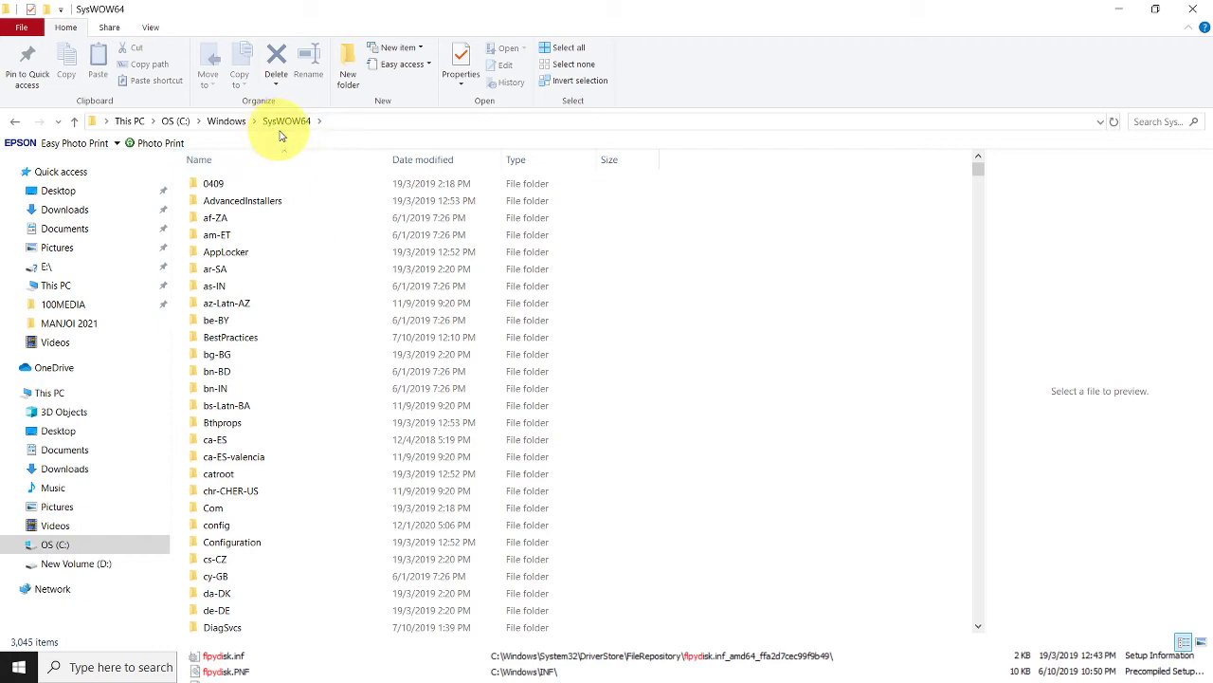
pyautogui.scroll(-10, 367, 245)
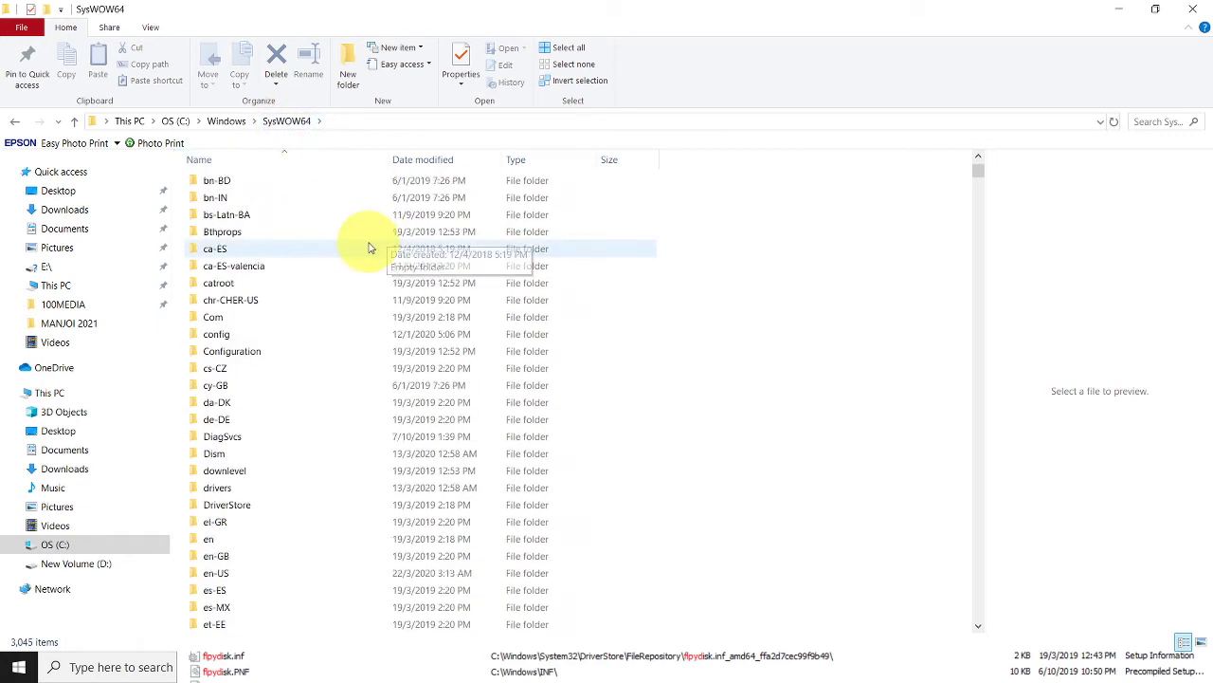
pyautogui.scroll(-15, 369, 248)
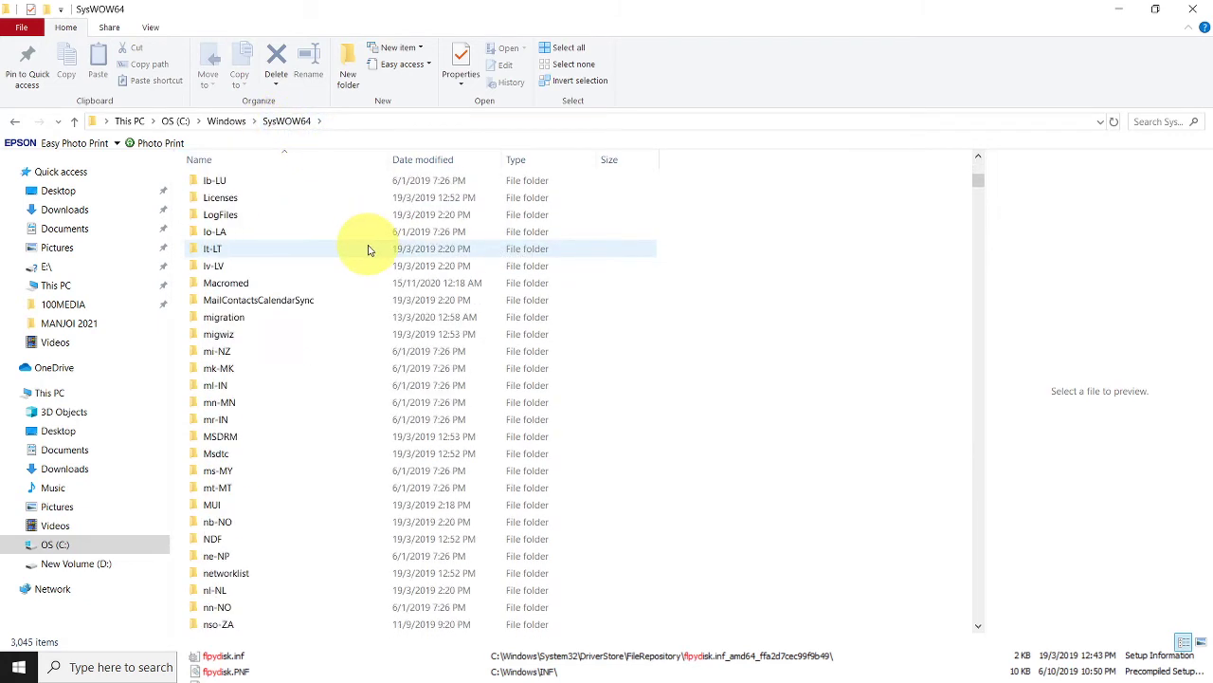
pyautogui.scroll(-15, 370, 253)
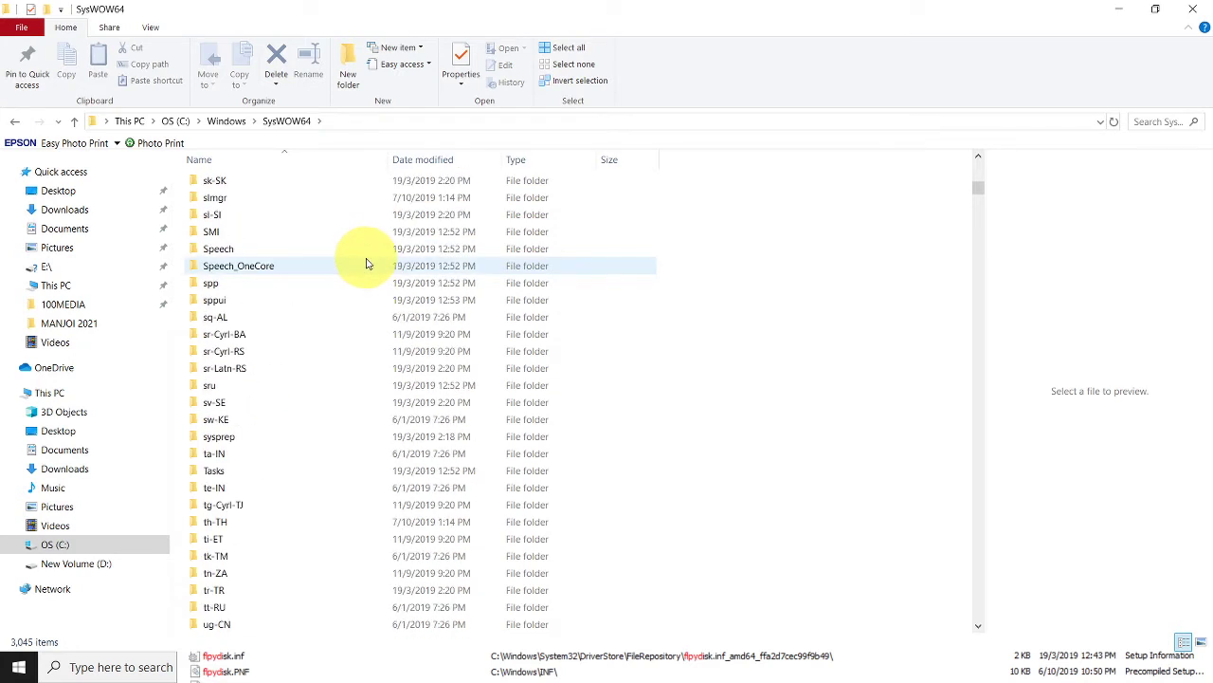
pyautogui.scroll(-8, 367, 264)
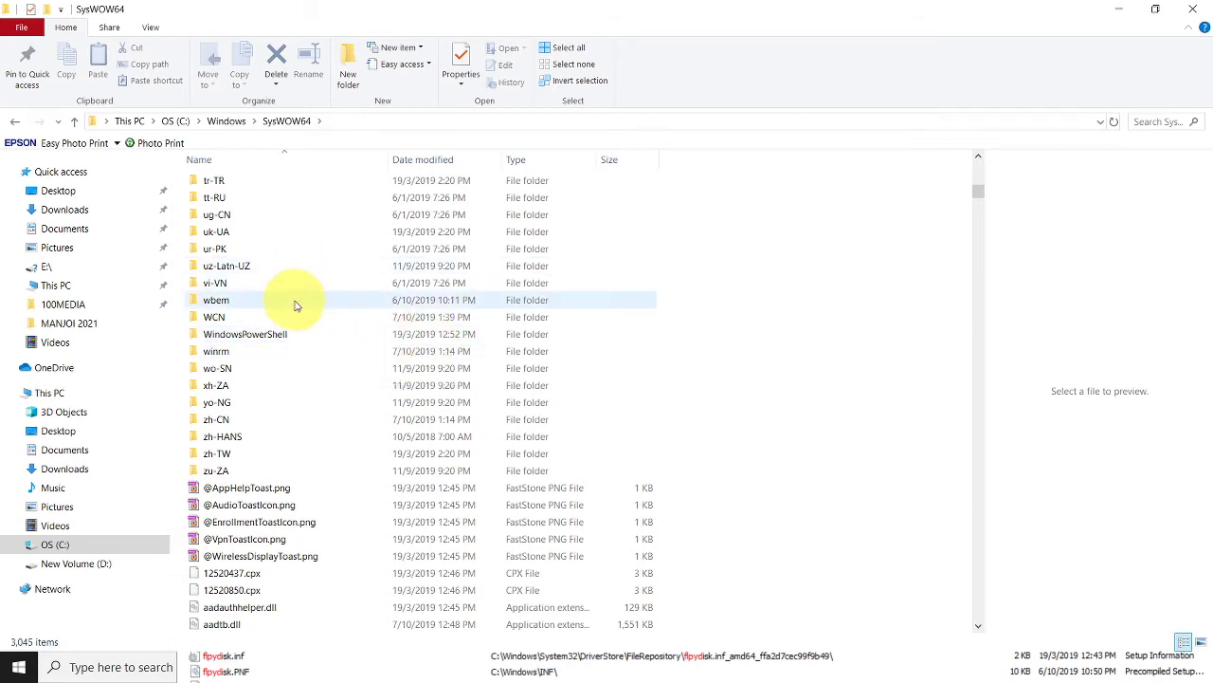
pyautogui.scroll(-15, 304, 322)
pyautogui.scroll(-15, 319, 351)
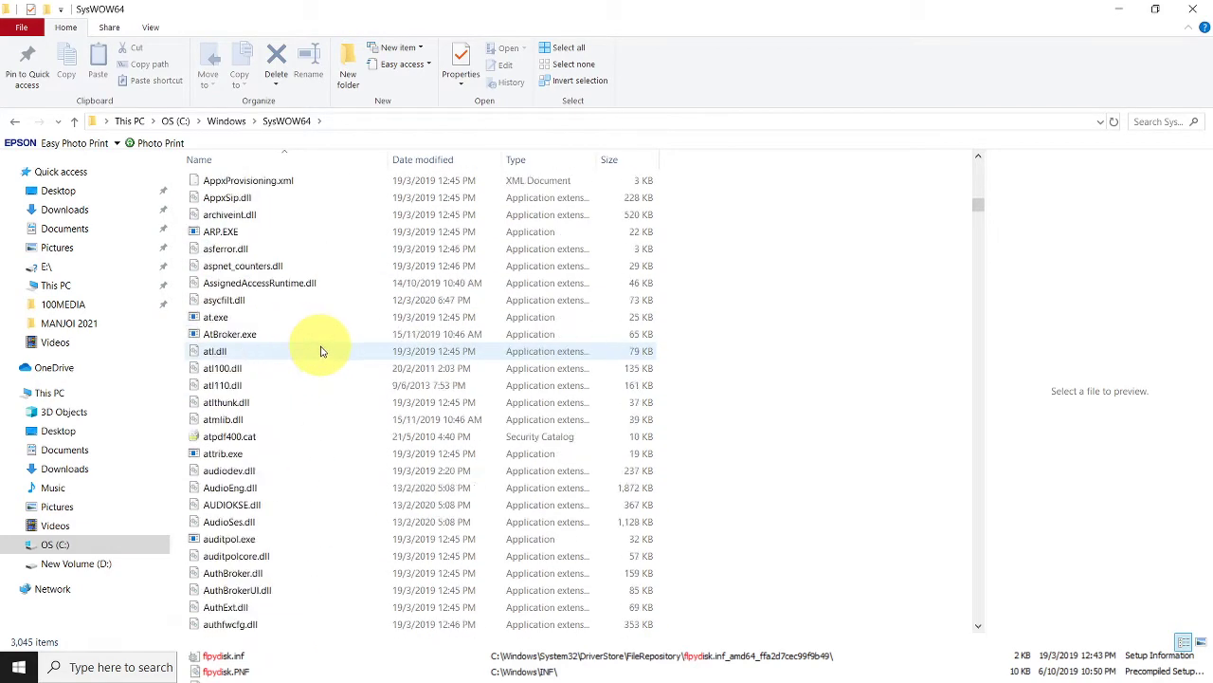
pyautogui.scroll(-15, 325, 349)
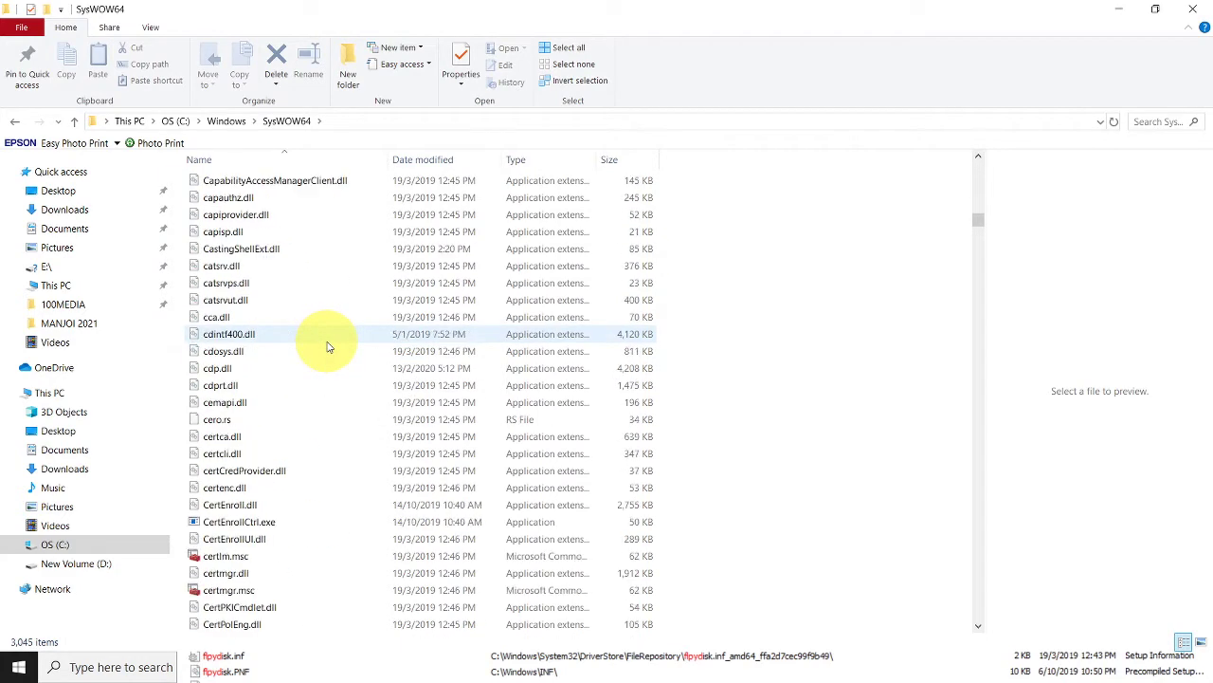
pyautogui.scroll(-15, 325, 351)
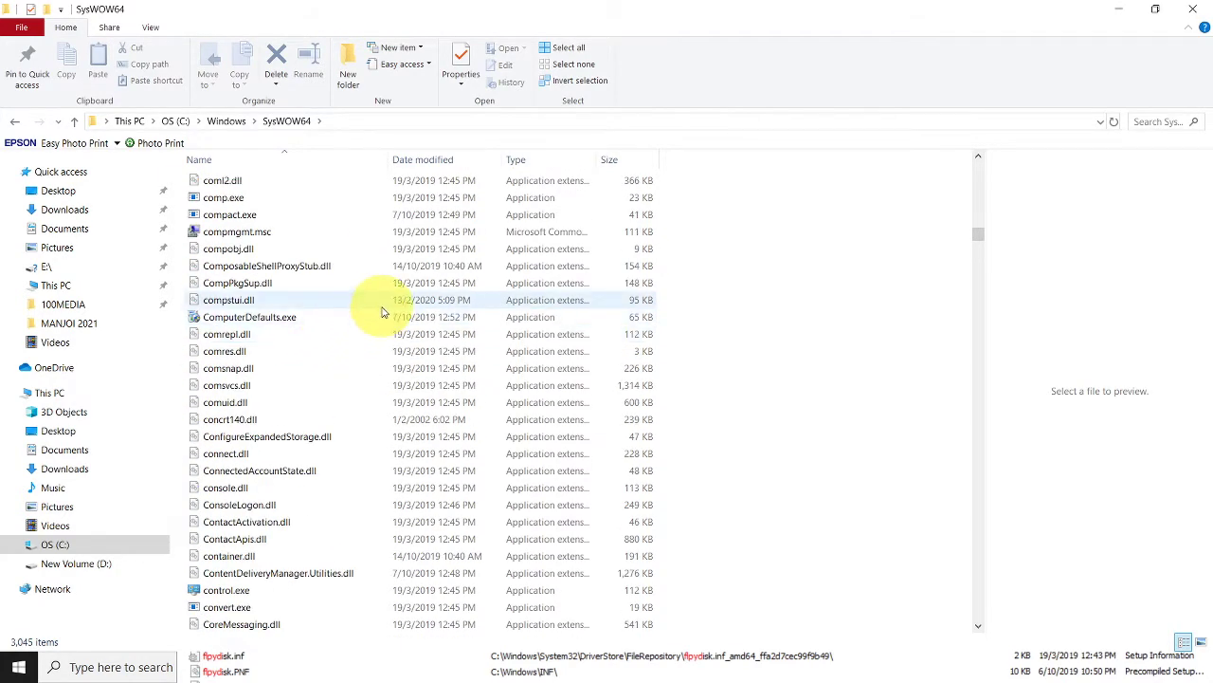
# - Return to the Windows folder, browse the contents of System32 and close the File Explorer window
pyautogui.click(227, 122)
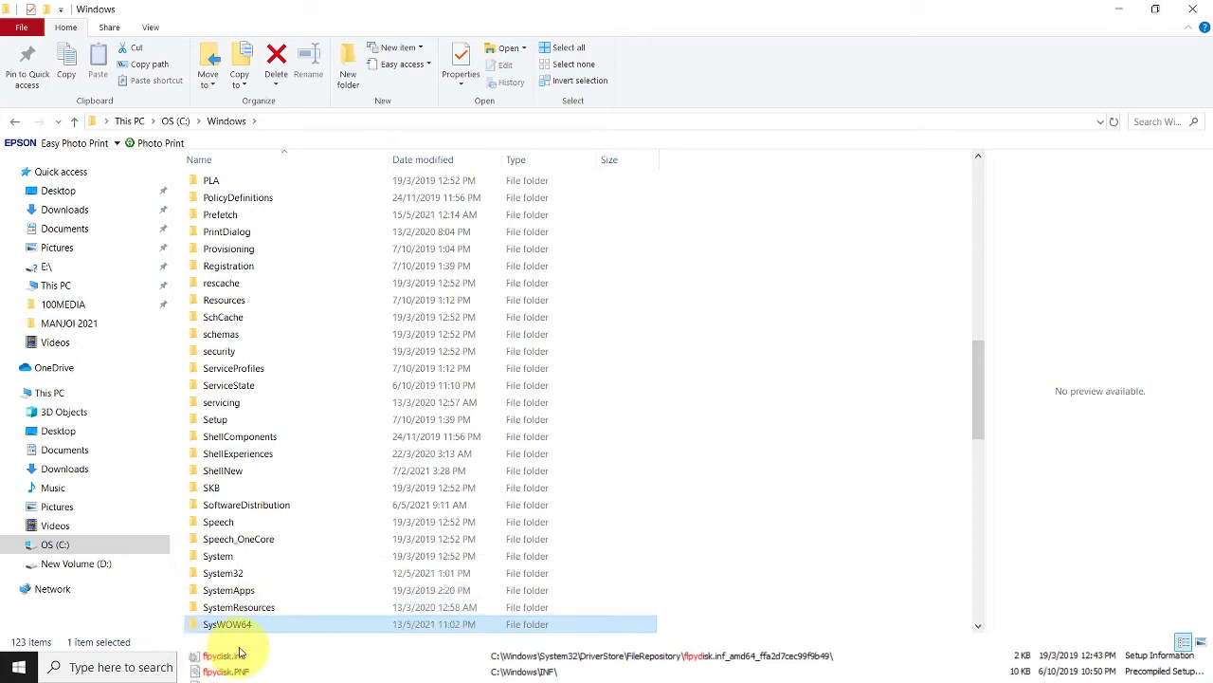
pyautogui.doubleClick(239, 574)
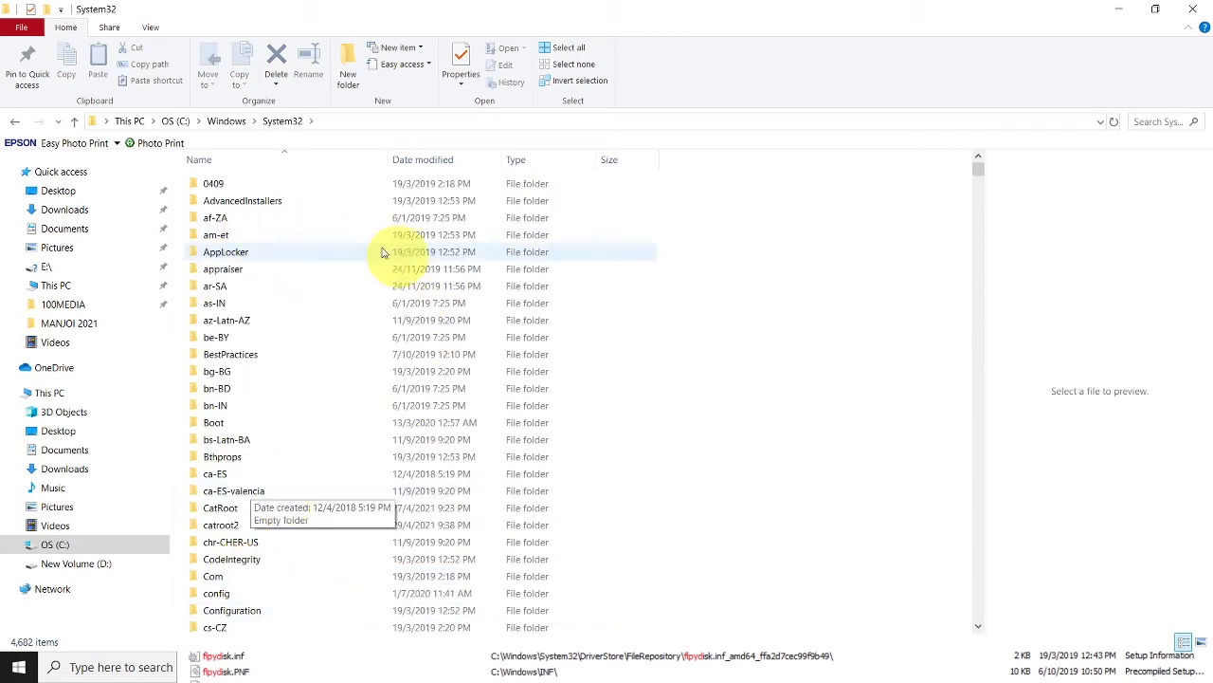
pyautogui.scroll(-20, 278, 405)
pyautogui.scroll(-20, 278, 405)
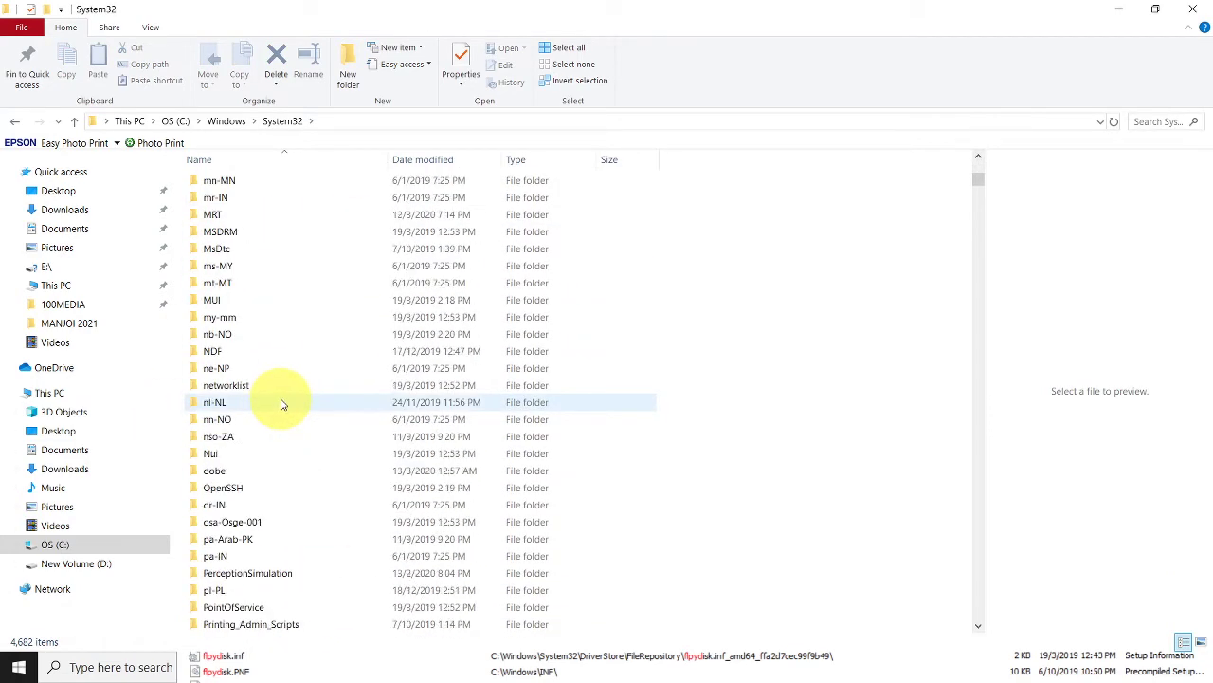
pyautogui.click(224, 121)
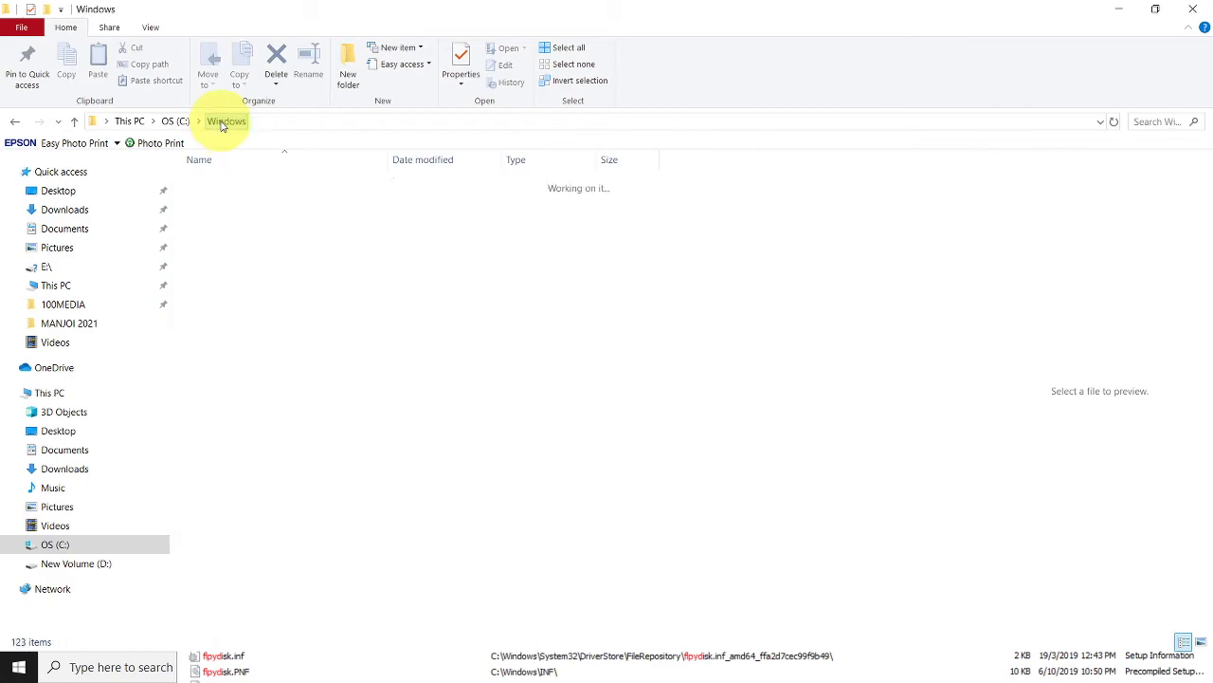
pyautogui.click(1200, 13)
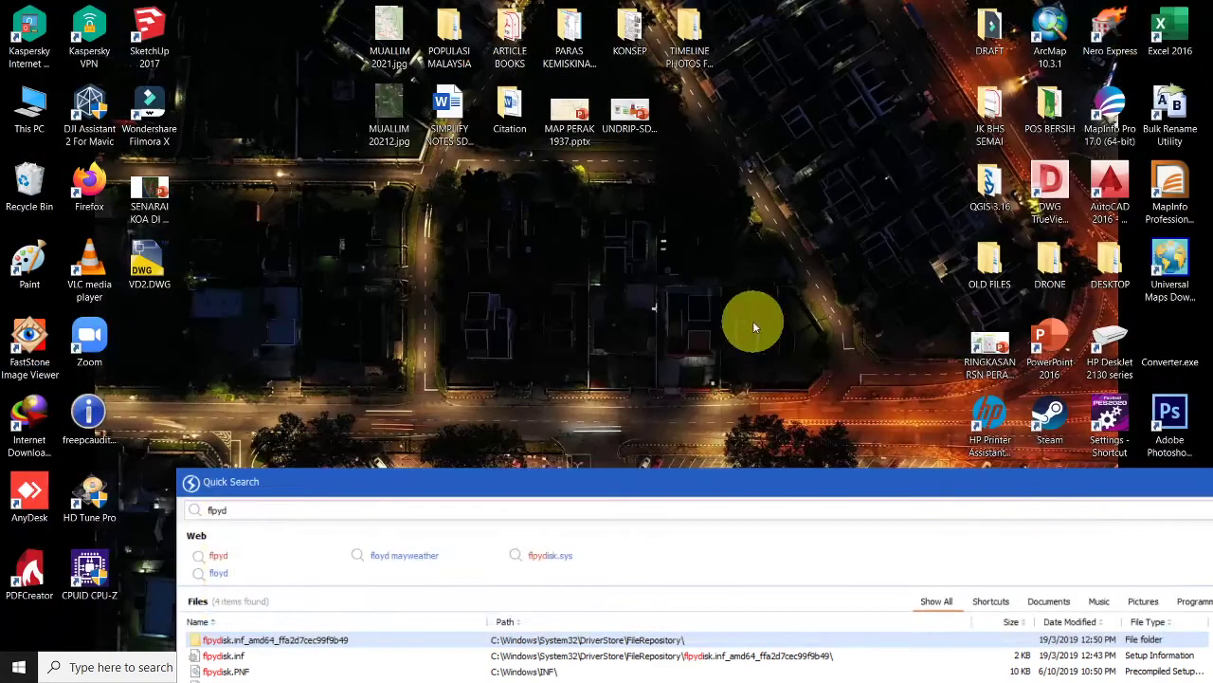
# - Reposition the Quick Search window to view the floppy driver search results in full, and close it
pyautogui.moveTo(832, 492); pyautogui.dragTo(861, 195)
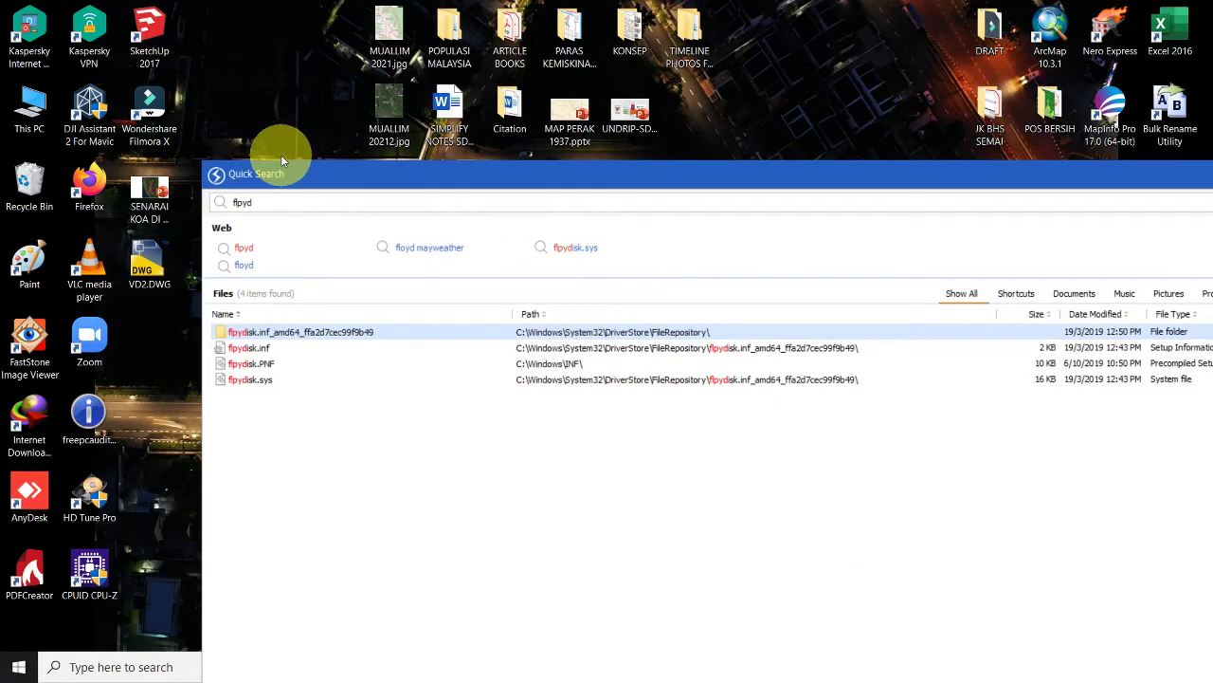
pyautogui.moveTo(298, 176); pyautogui.dragTo(167, 67)
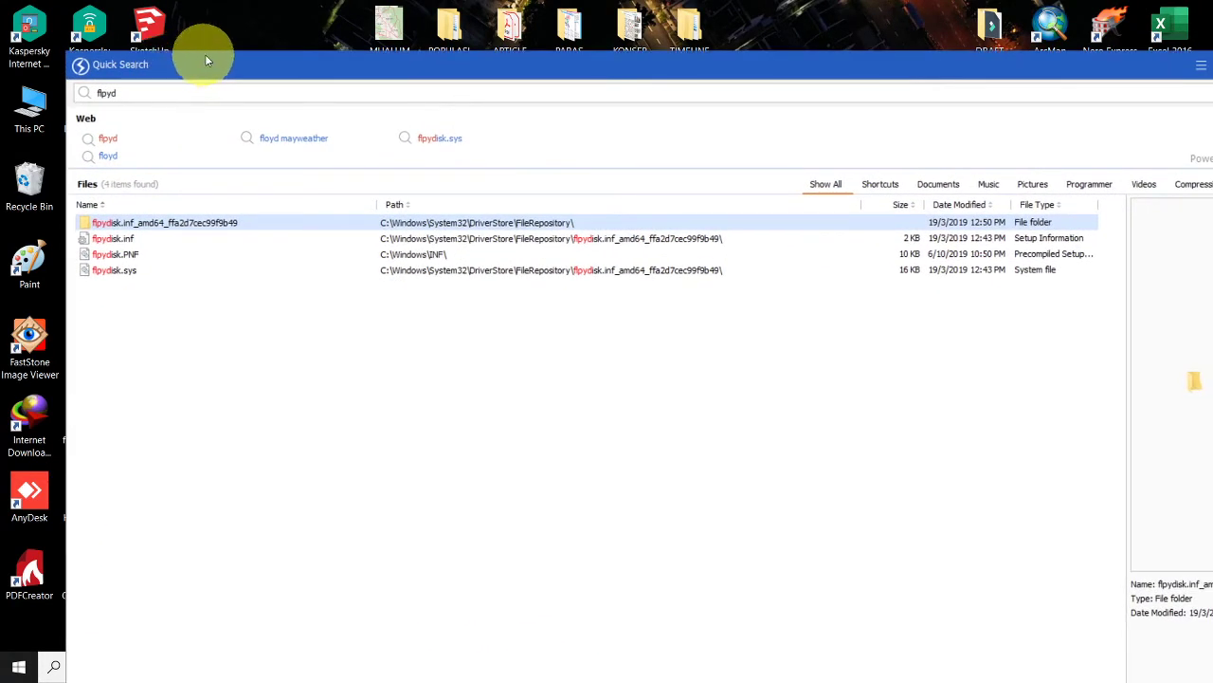
pyautogui.moveTo(358, 68); pyautogui.dragTo(292, 140)
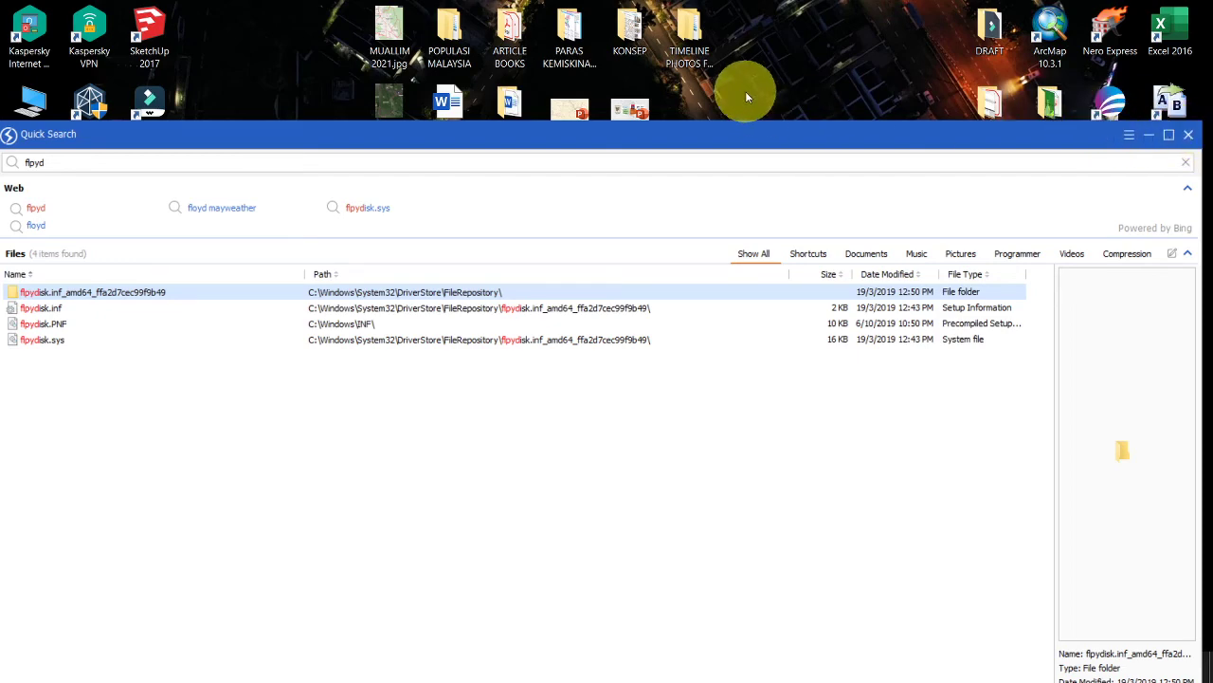
pyautogui.click(1191, 138)
pyautogui.moveTo(607, 669)
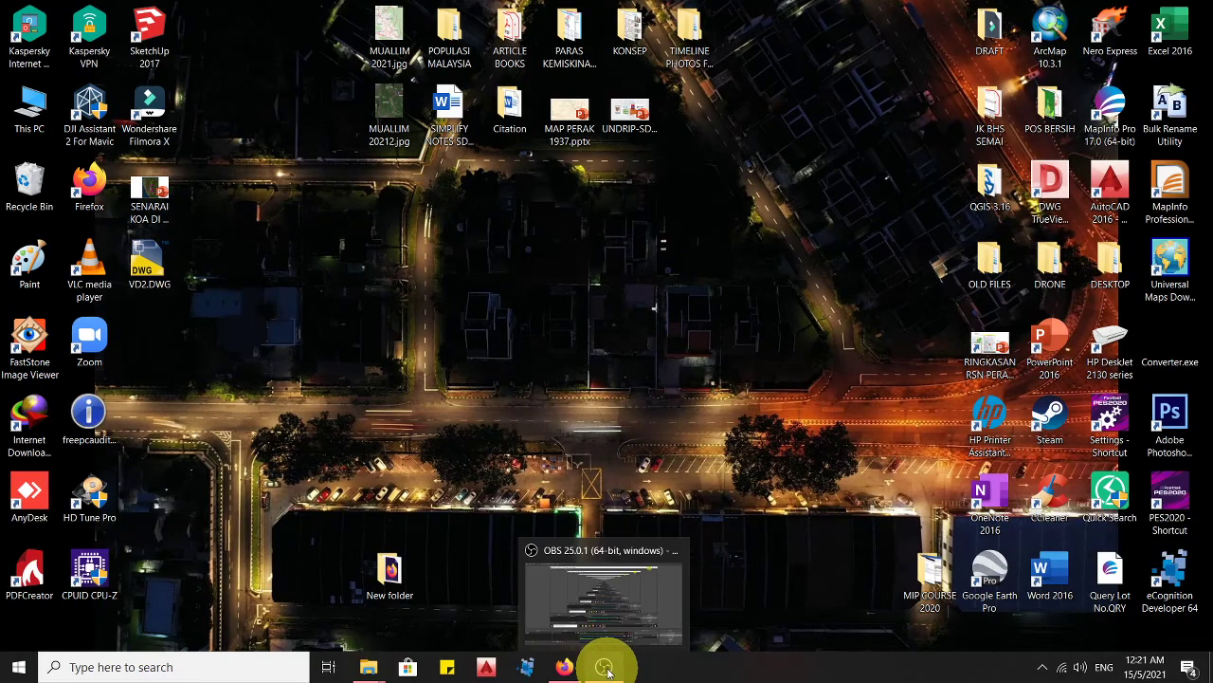
# - Bring the desktop into view and open Floppy Disk Drive (A:) from This PC
pyautogui.click(564, 666)
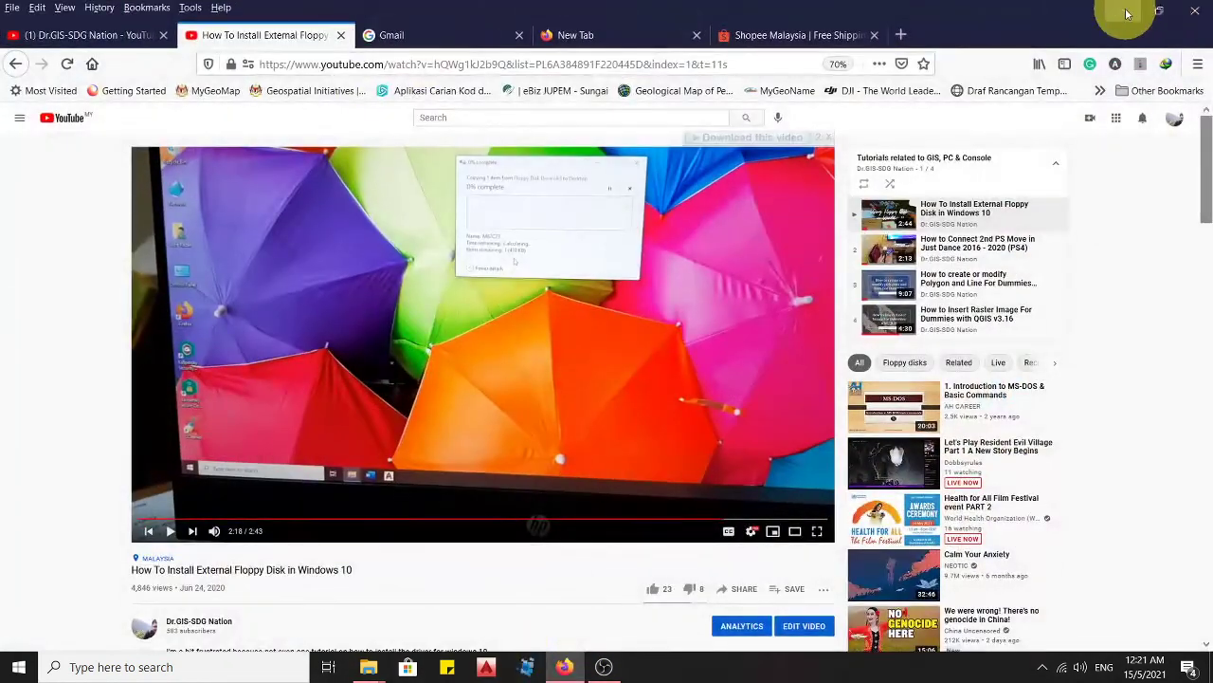
pyautogui.click(1125, 11)
pyautogui.doubleClick(28, 116)
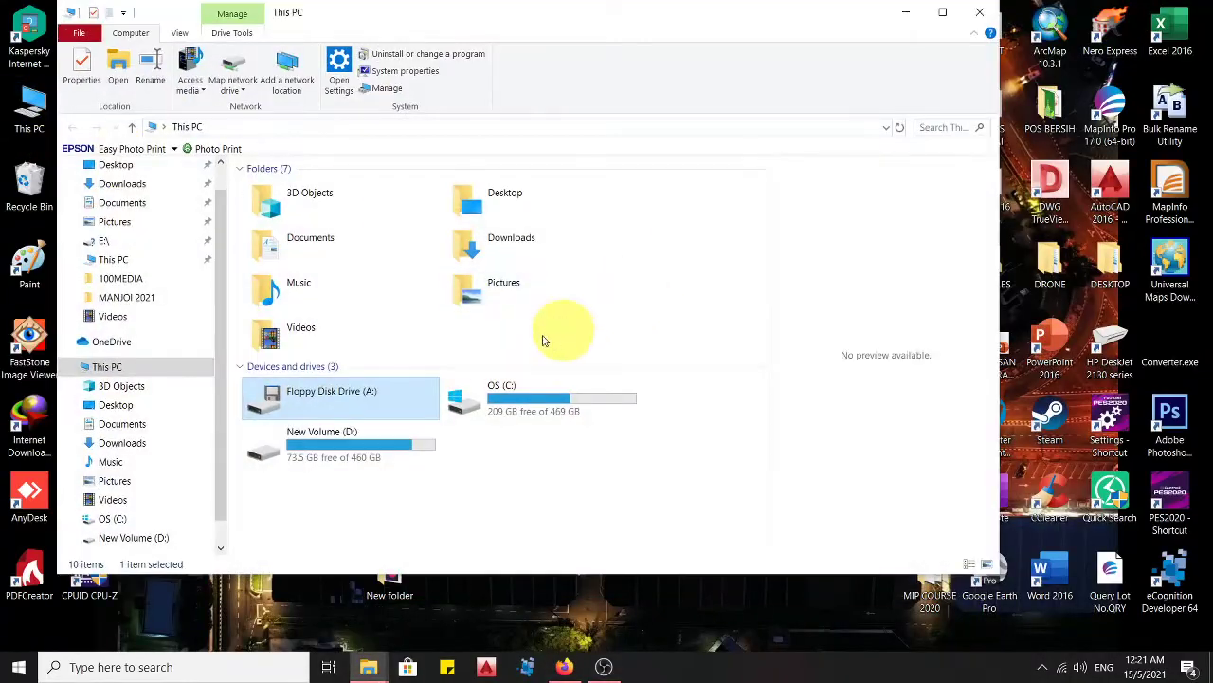
pyautogui.doubleClick(330, 399)
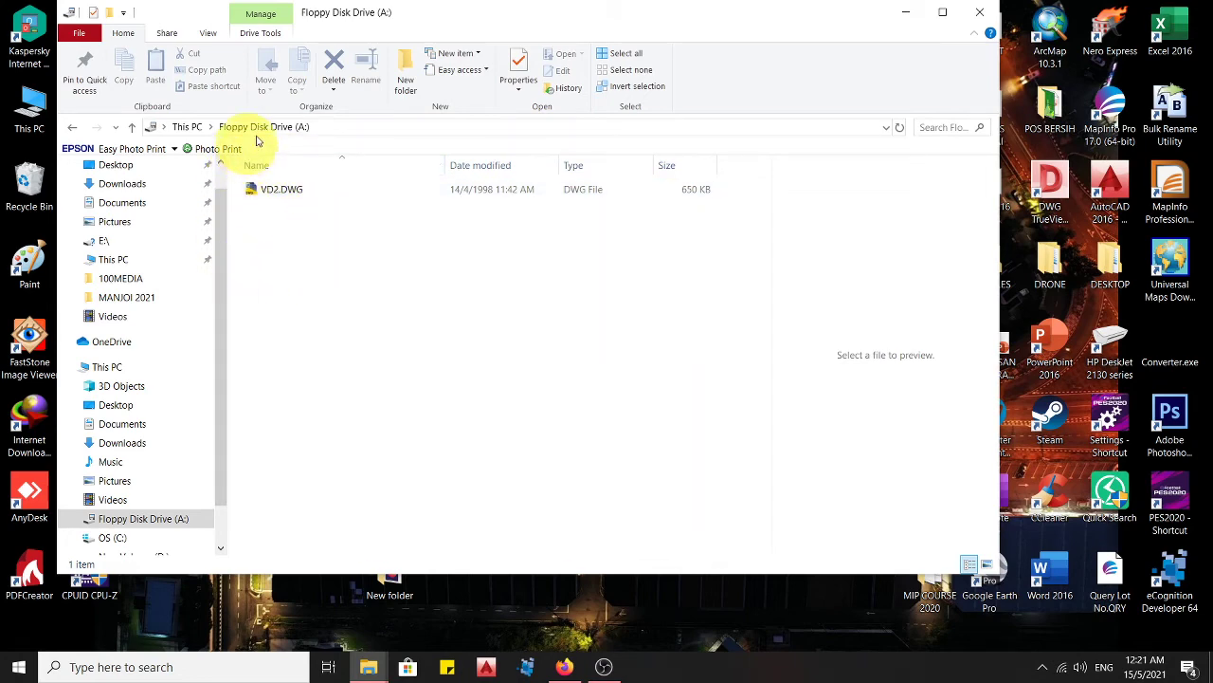
# - Copy VD2.DWG from the floppy disk to the desktop, overwriting the existing copy, and close the File Explorer window
pyautogui.moveTo(363, 28); pyautogui.dragTo(697, 33)
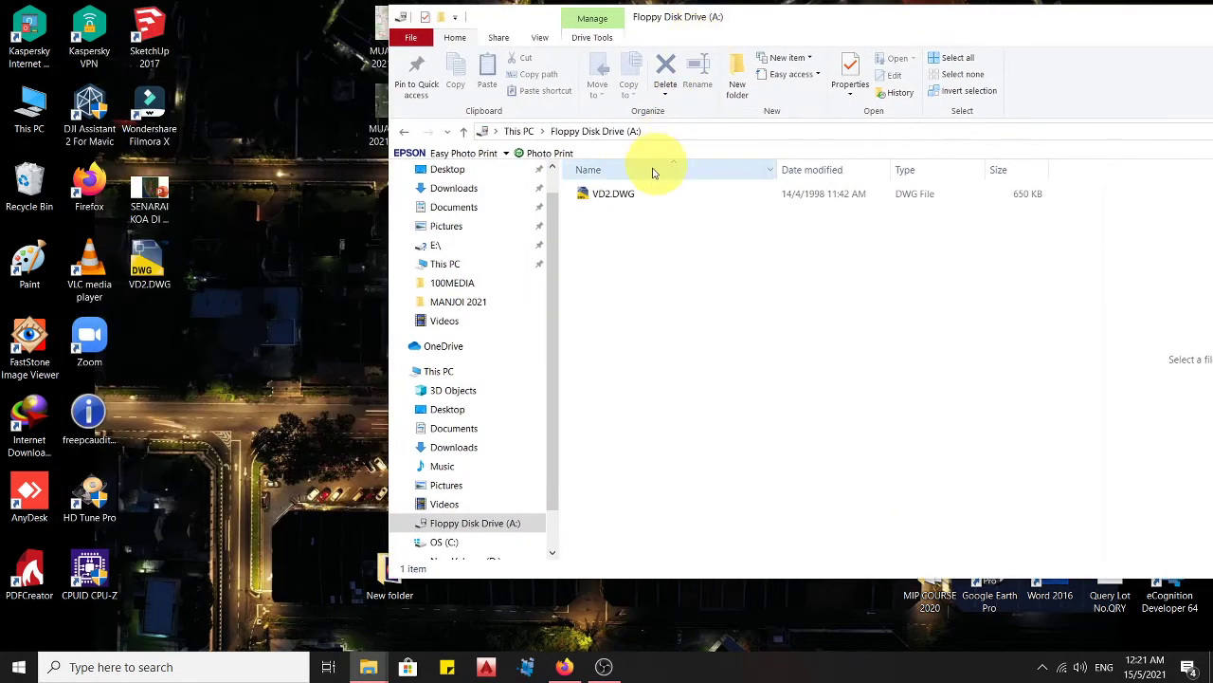
pyautogui.moveTo(614, 197); pyautogui.dragTo(254, 349)
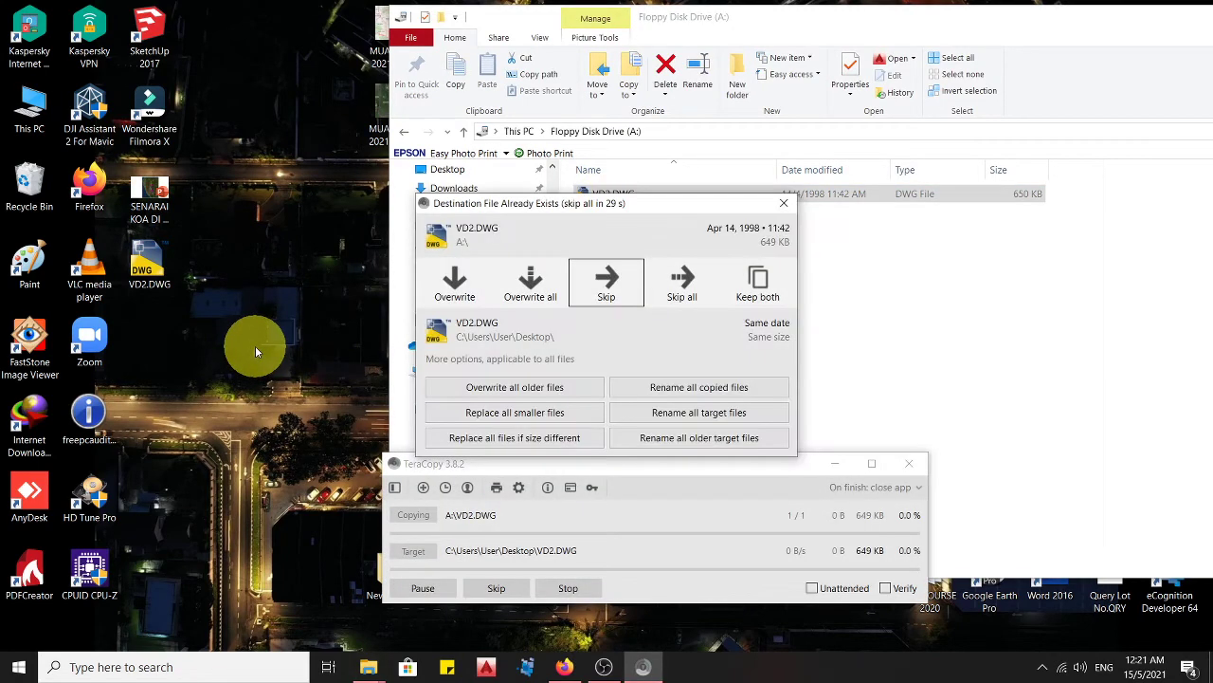
pyautogui.click(536, 280)
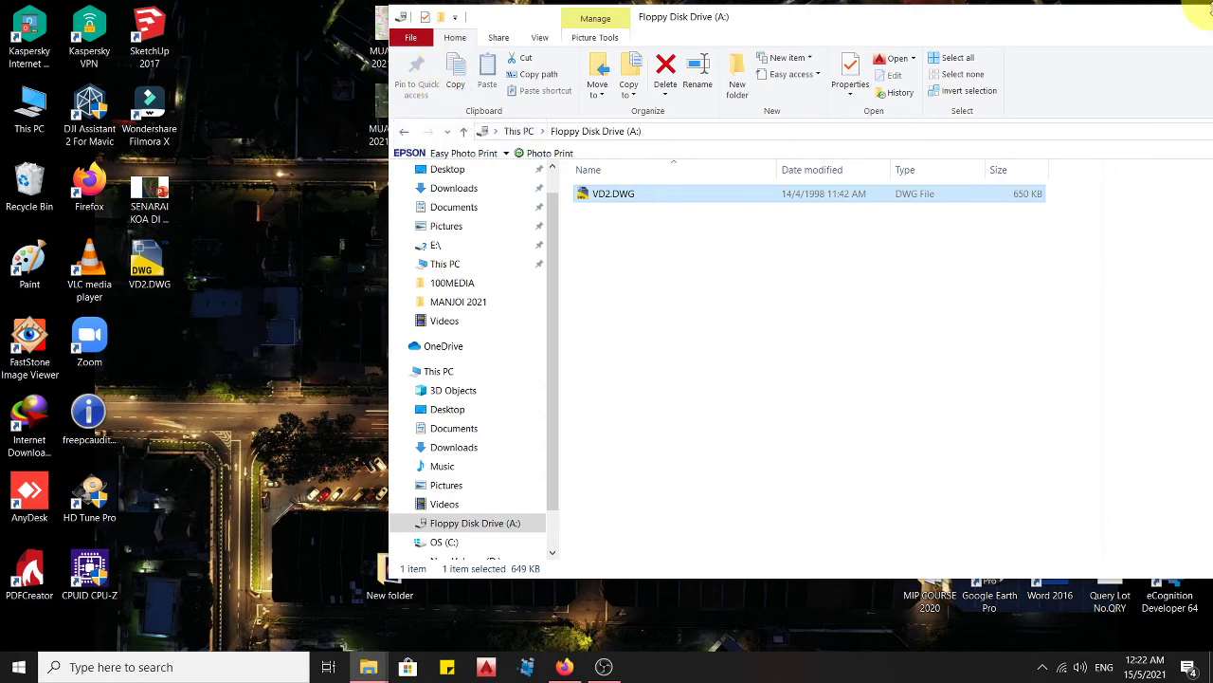
pyautogui.moveTo(887, 23); pyautogui.dragTo(726, 52)
pyautogui.click(1102, 55)
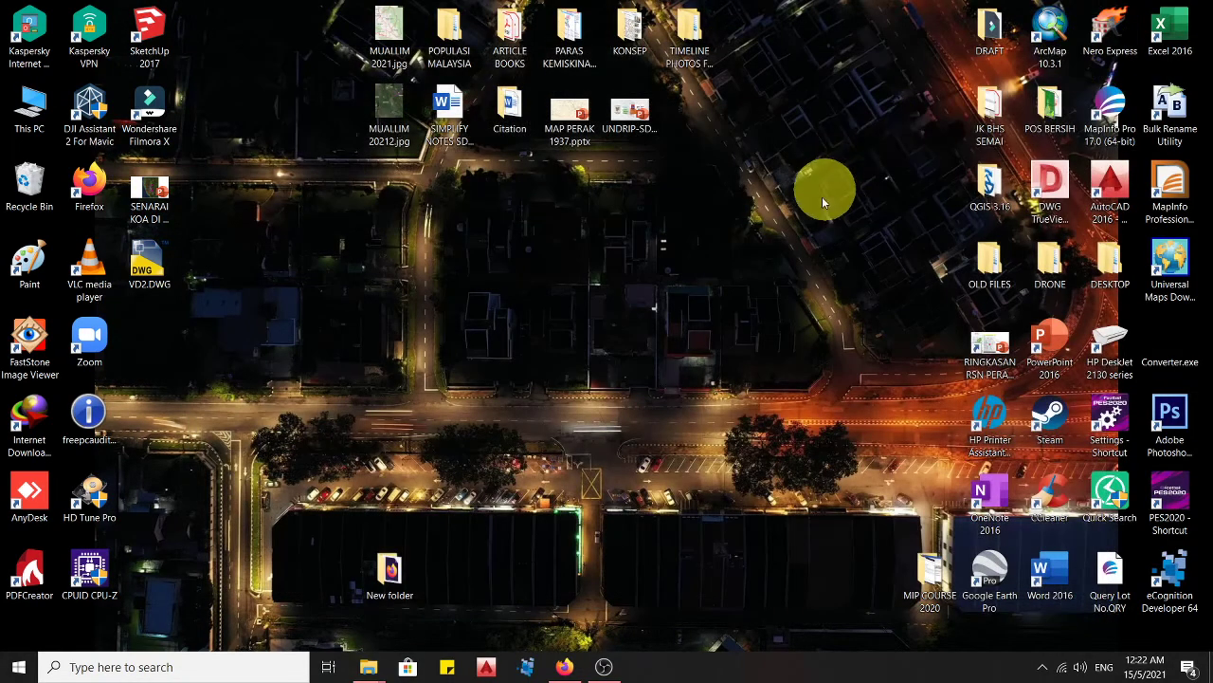
pyautogui.click(604, 666)
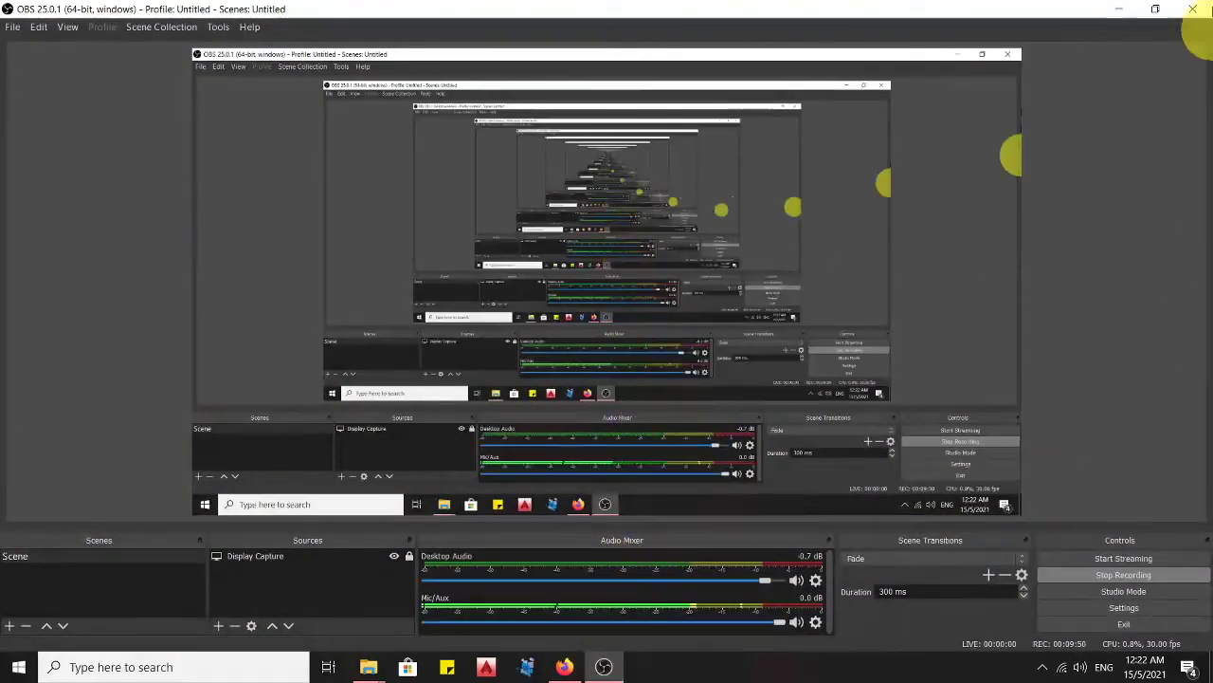
pyautogui.click(1118, 10)
pyautogui.click(567, 670)
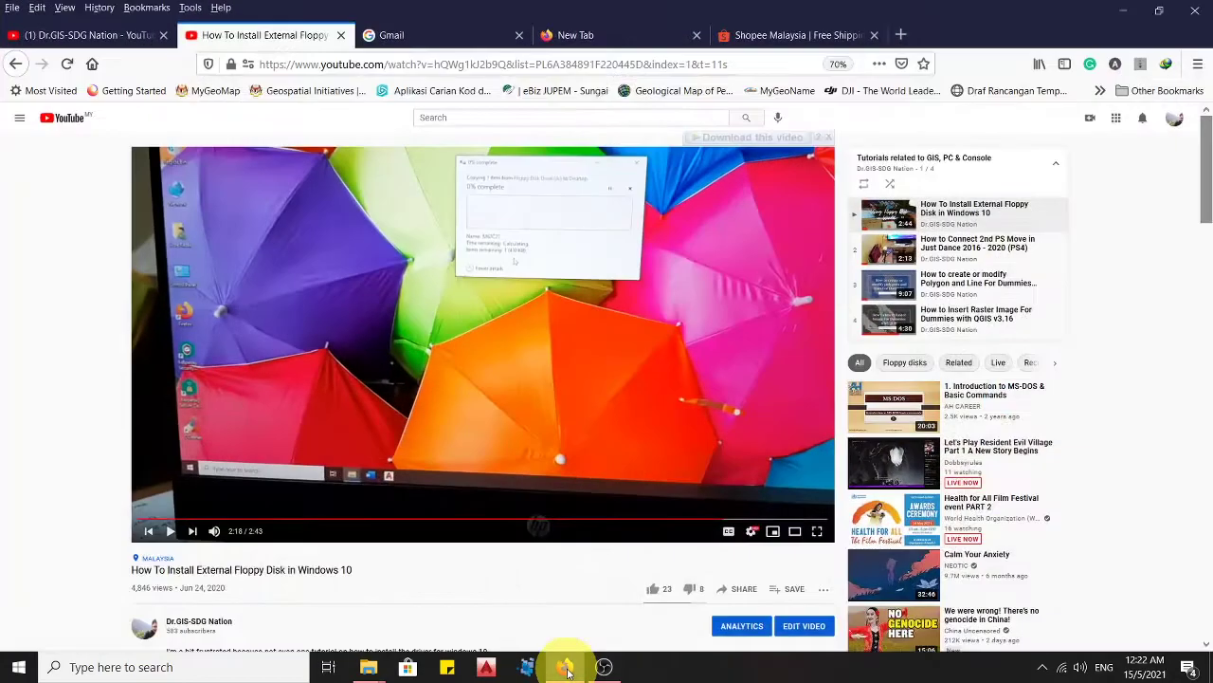
pyautogui.click(565, 666)
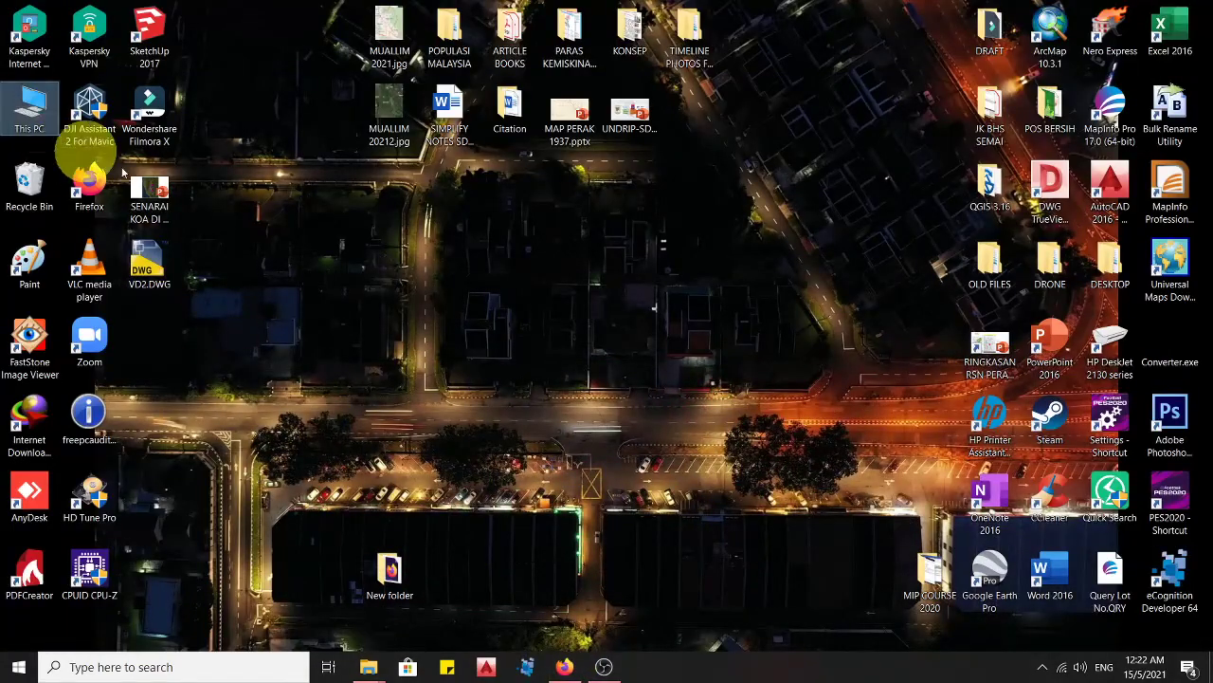
# - Open This PC to check the listed devices and drives, and close the window
pyautogui.doubleClick(33, 126)
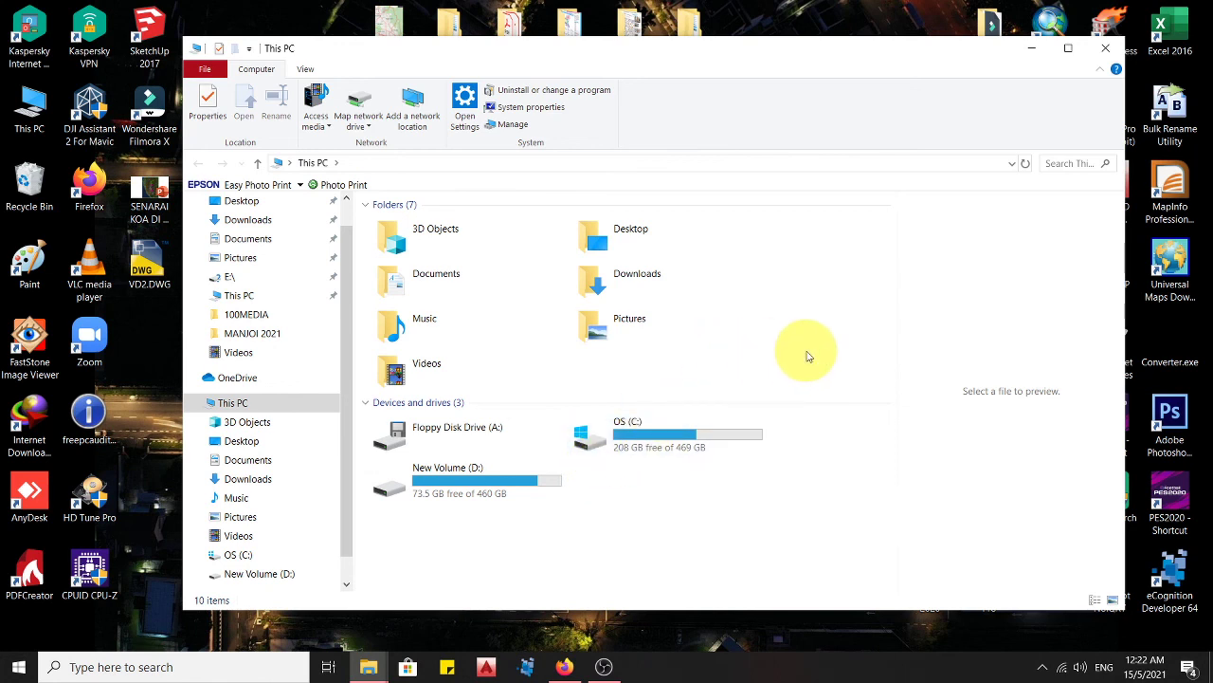
pyautogui.click(1106, 52)
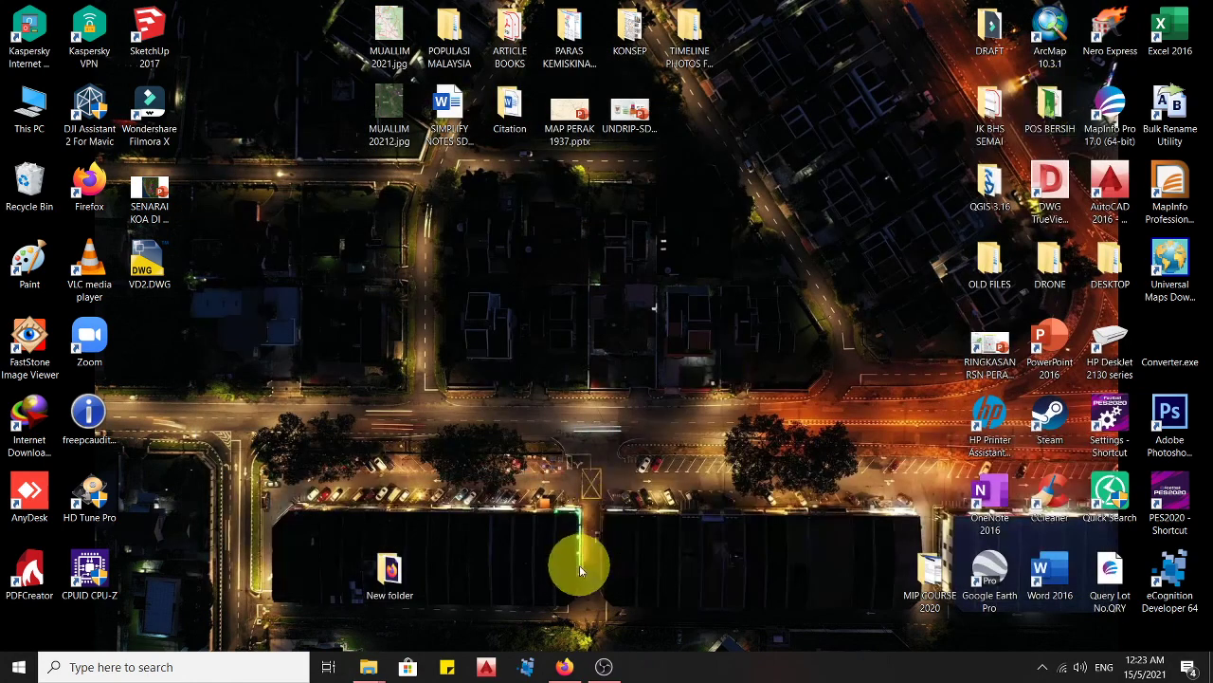